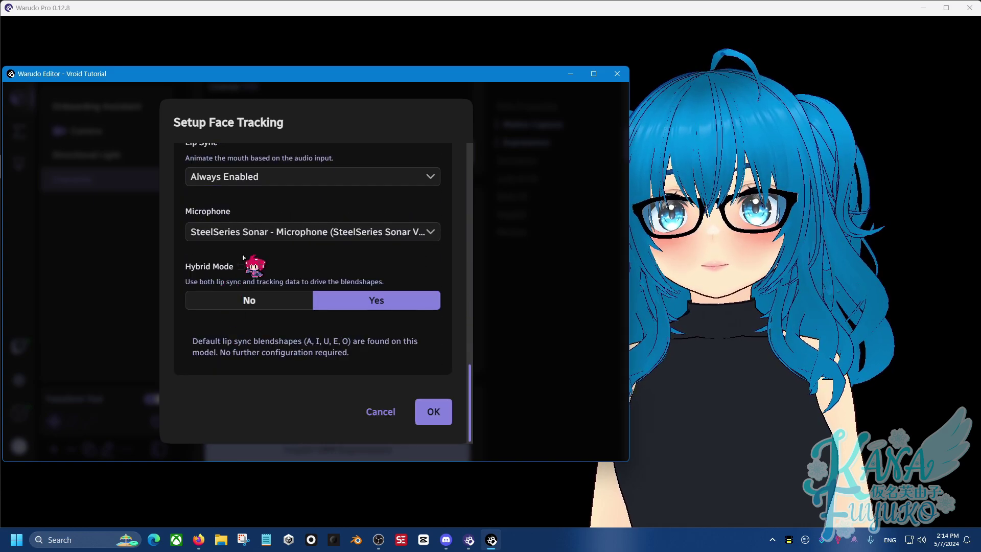
Finish the face tracking setup with lip sync Always Enabled, SteelSeries Sonar microphone, Hybrid Mode on and no pose tracking template.
{"action": "scroll", "coordinate": [243, 256], "scroll_direction": "up", "scroll_amount": 3}
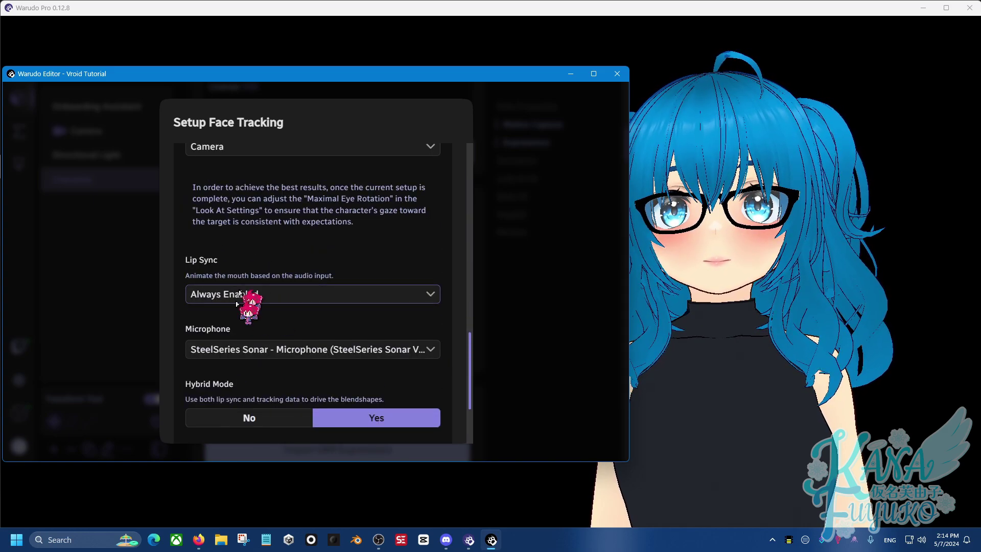
{"action": "scroll", "coordinate": [296, 339], "scroll_direction": "down", "scroll_amount": 5}
{"action": "left_click", "coordinate": [443, 411]}
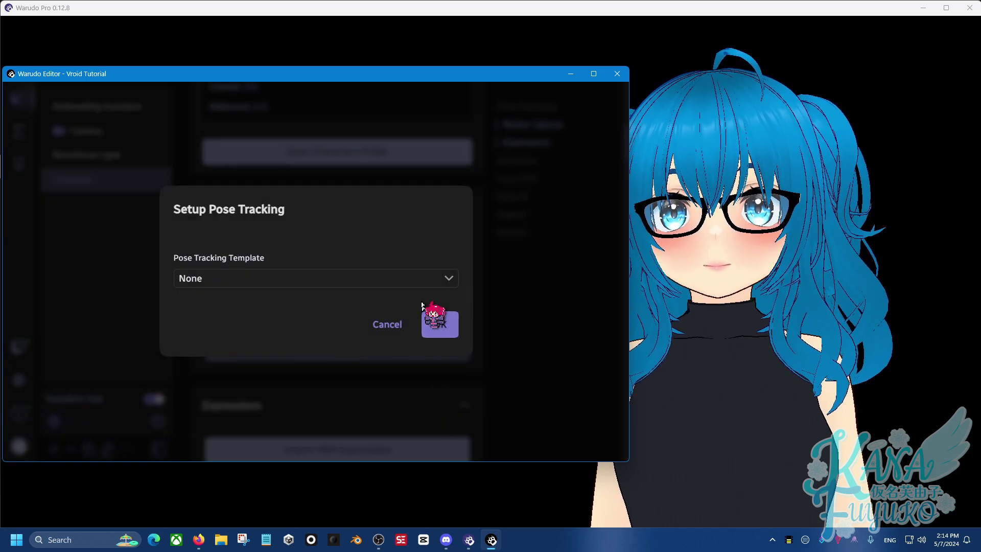
{"action": "left_click", "coordinate": [434, 329]}
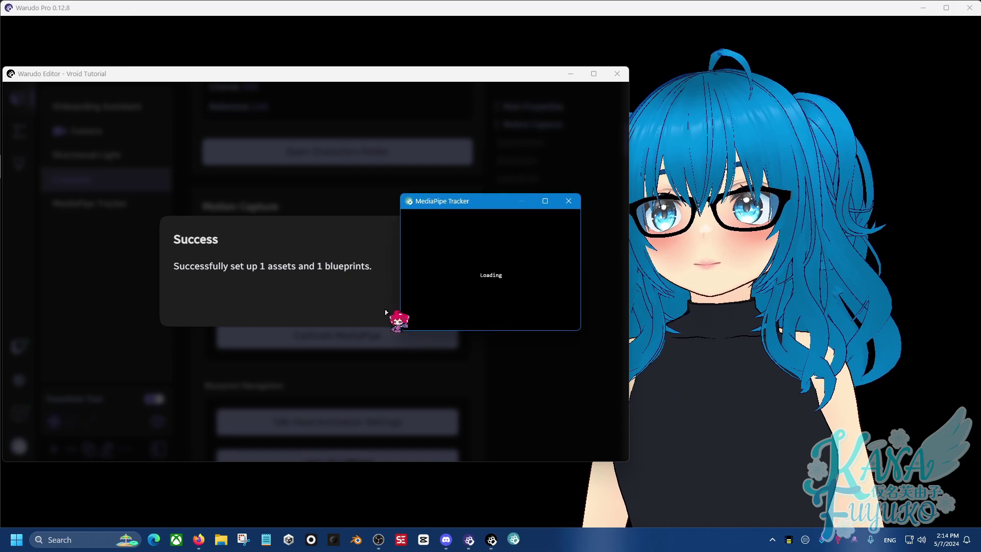
{"action": "left_click", "coordinate": [281, 278]}
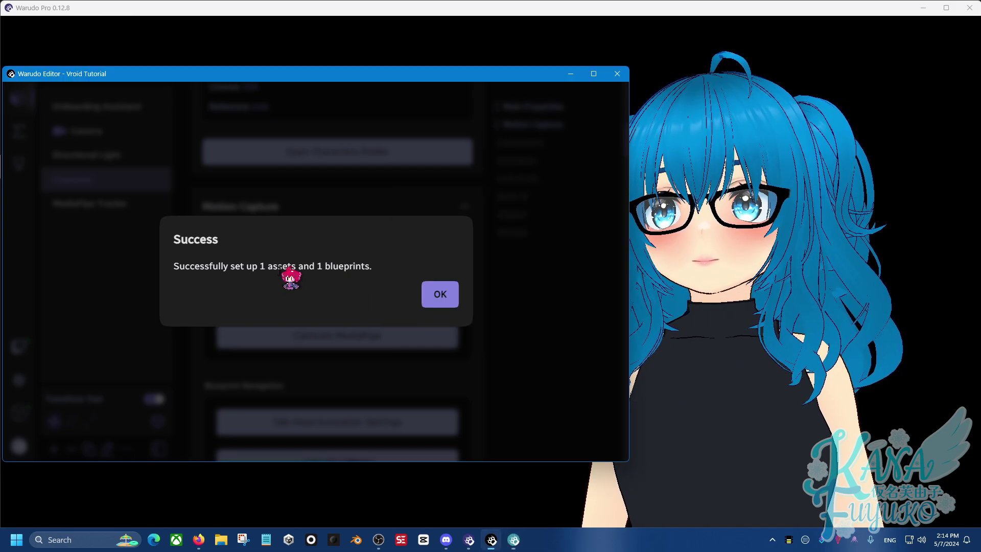
{"action": "left_click", "coordinate": [440, 292]}
Bring up the MediaPipe Tracker window, move it clear of the editor over the avatar's lower body, and return to the editor.
{"action": "mouse_move", "coordinate": [514, 539]}
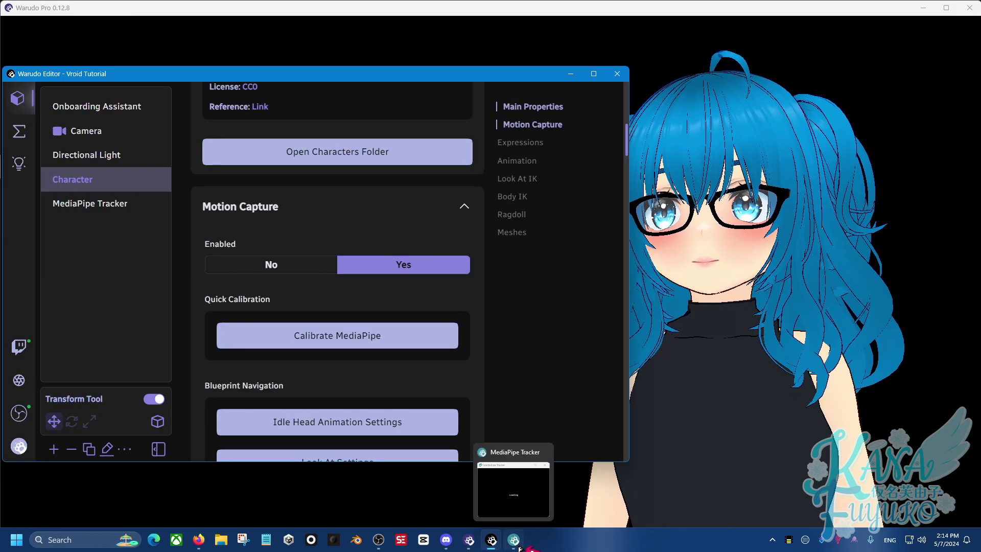
{"action": "left_click", "coordinate": [522, 491]}
{"action": "left_click_drag", "start_coordinate": [479, 204], "coordinate": [397, 201]}
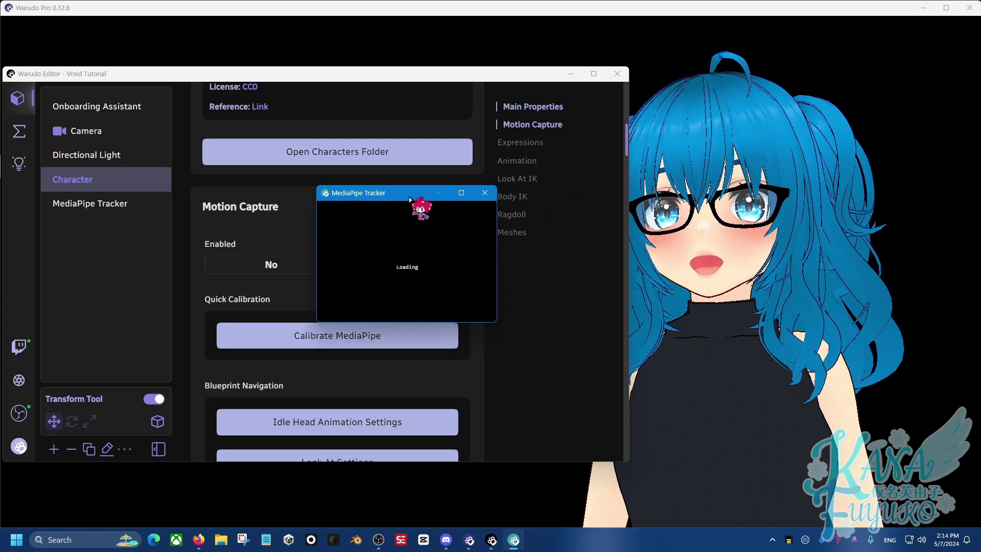
{"action": "left_click_drag", "start_coordinate": [389, 193], "coordinate": [815, 388]}
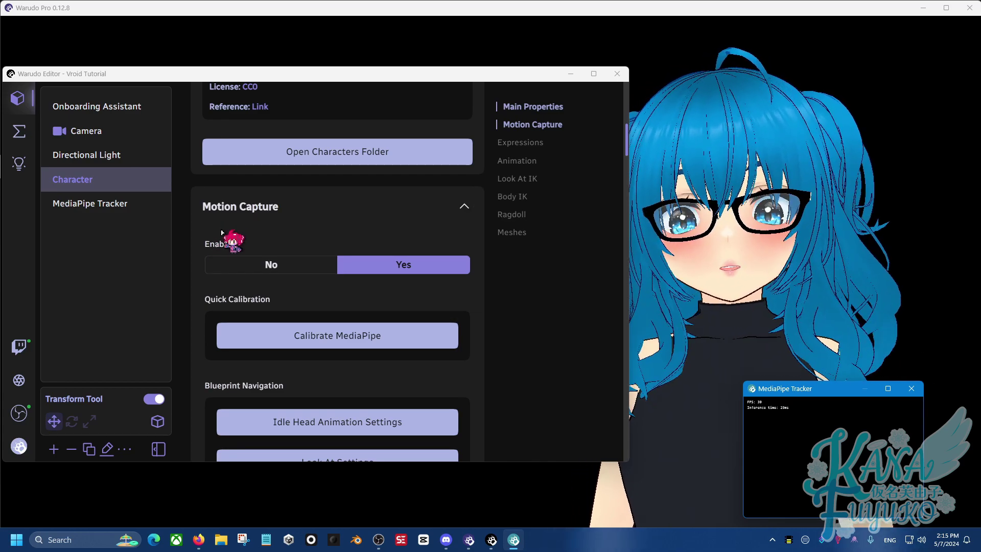
{"action": "left_click", "coordinate": [130, 269]}
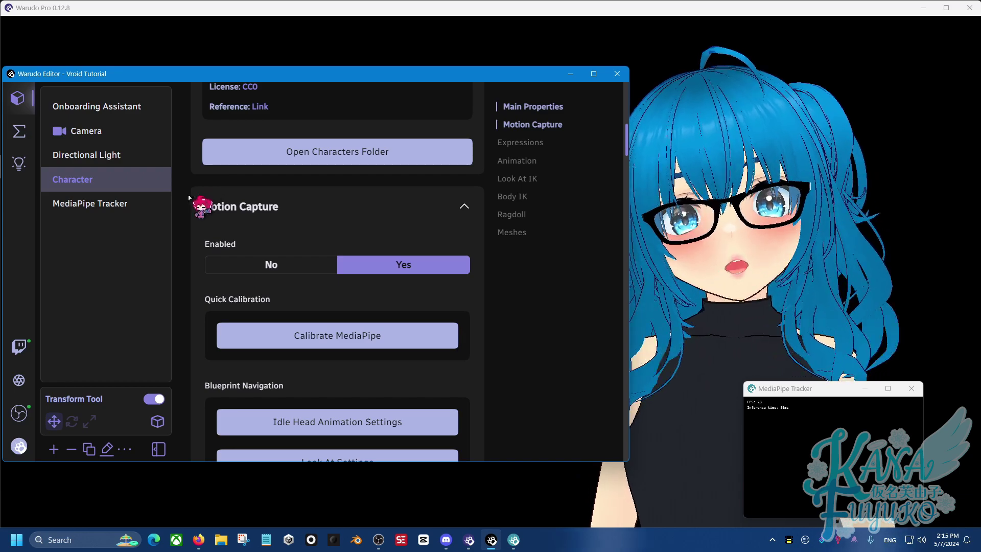
Open the Face Tracking - MediaPipe blueprint for editing.
{"action": "left_click", "coordinate": [23, 139]}
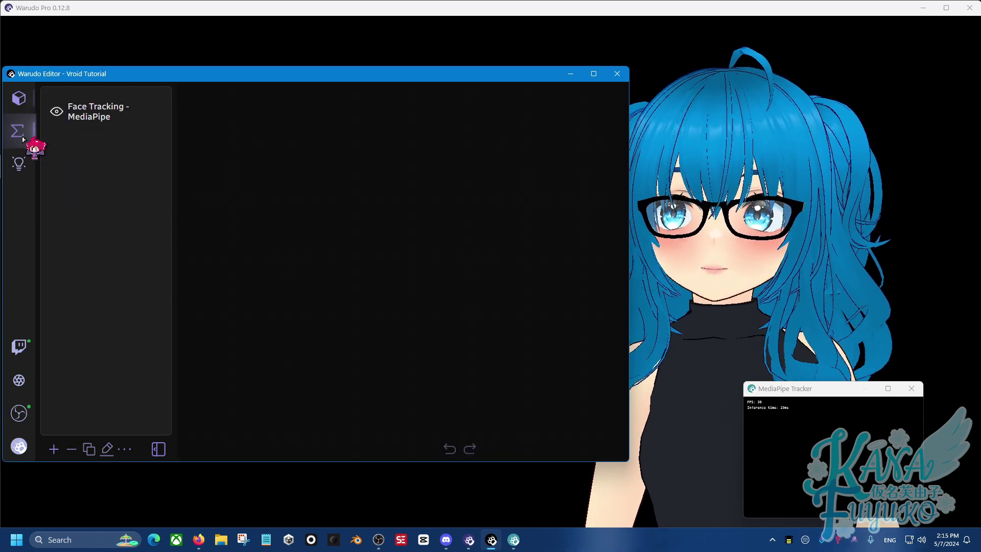
{"action": "left_click", "coordinate": [94, 114]}
{"action": "left_click", "coordinate": [98, 114]}
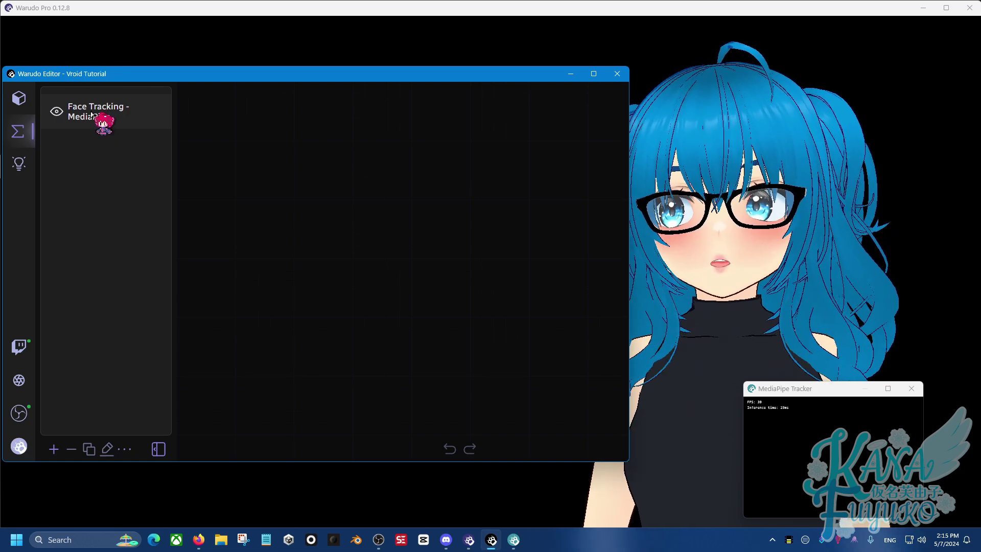
{"action": "left_click", "coordinate": [92, 114]}
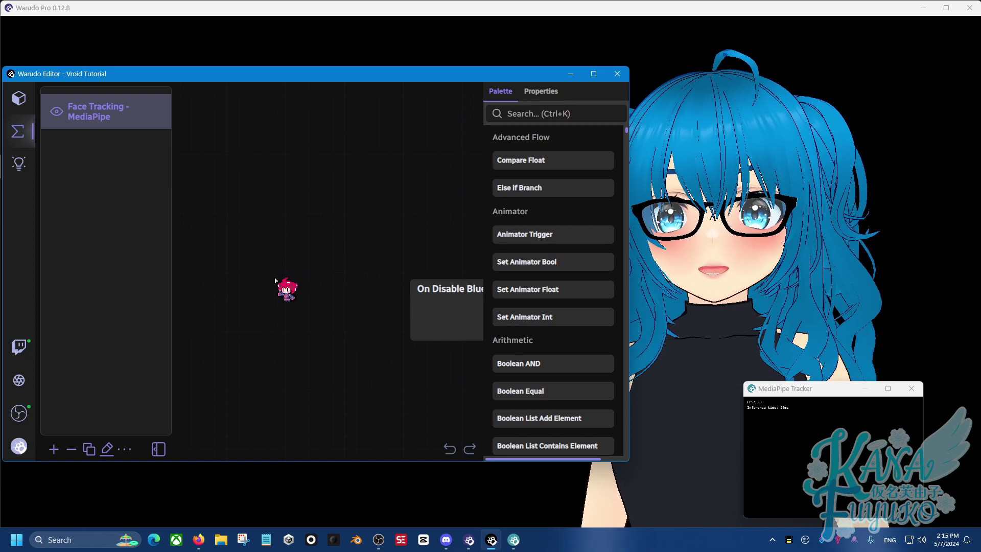
Delete the Generate Lip Sync Animation node between the Generate Idle Head Animation and Set Character Tracking BlendShapes nodes.
{"action": "scroll", "coordinate": [276, 281], "scroll_direction": "down", "scroll_amount": 3}
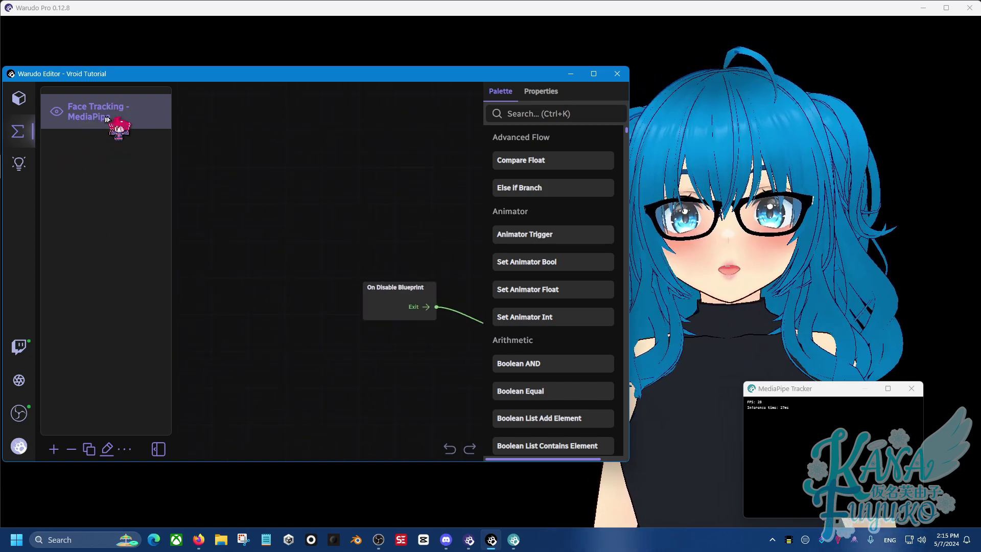
{"action": "scroll", "coordinate": [253, 284], "scroll_direction": "down", "scroll_amount": 2}
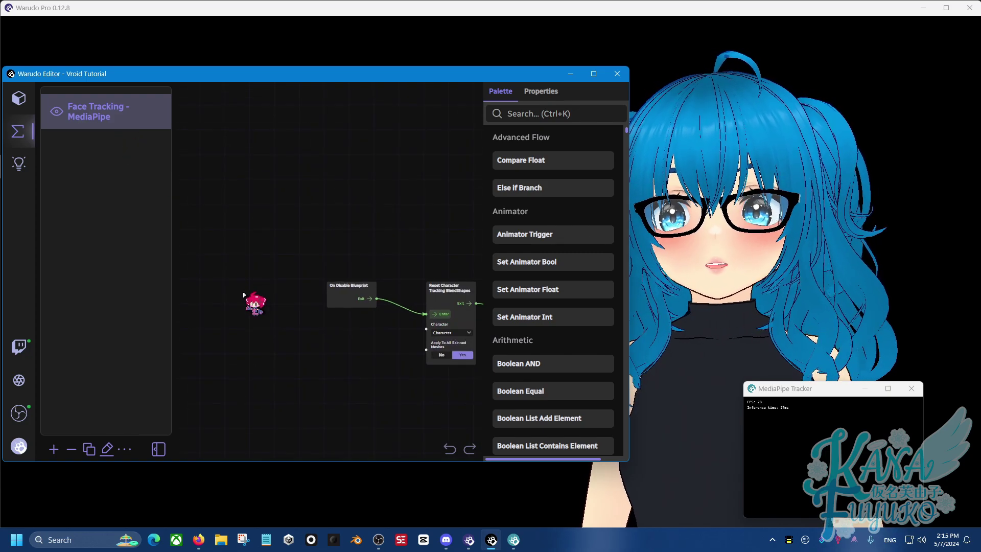
{"action": "scroll", "coordinate": [243, 295], "scroll_direction": "down", "scroll_amount": 4}
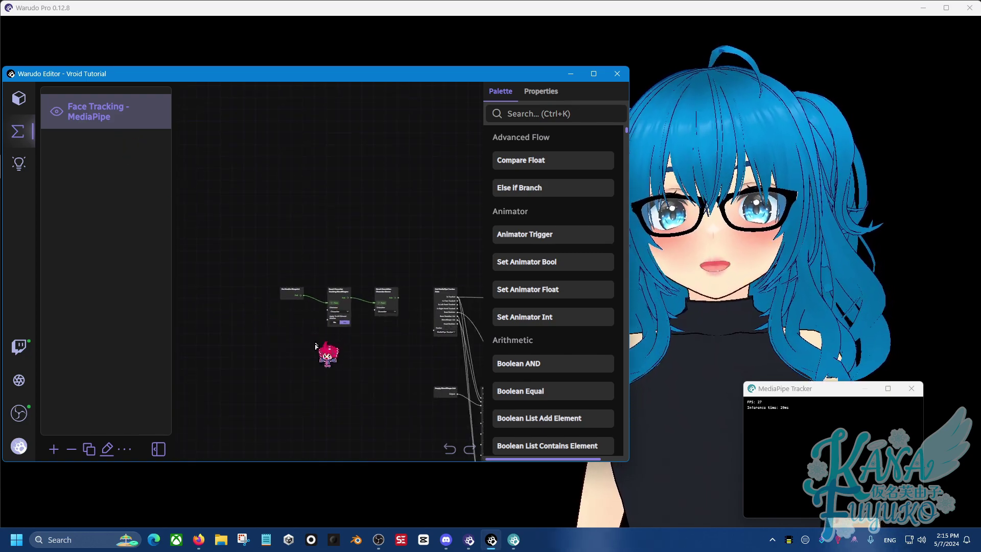
{"action": "left_click_drag", "start_coordinate": [352, 374], "coordinate": [230, 257]}
{"action": "left_click_drag", "start_coordinate": [412, 334], "coordinate": [226, 244]}
{"action": "scroll", "coordinate": [263, 250], "scroll_direction": "up", "scroll_amount": 2}
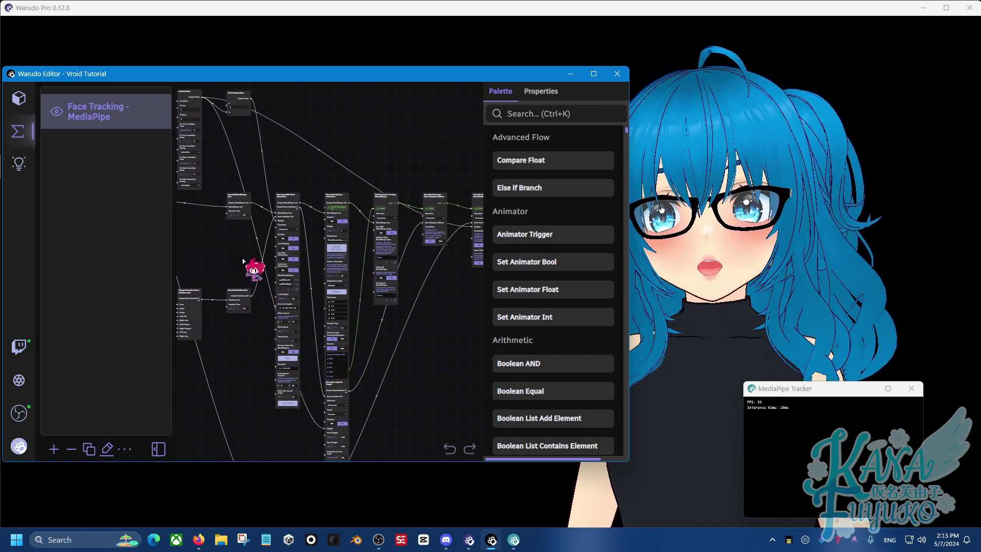
{"action": "scroll", "coordinate": [243, 266], "scroll_direction": "up", "scroll_amount": 2}
{"action": "scroll", "coordinate": [353, 169], "scroll_direction": "up", "scroll_amount": 3}
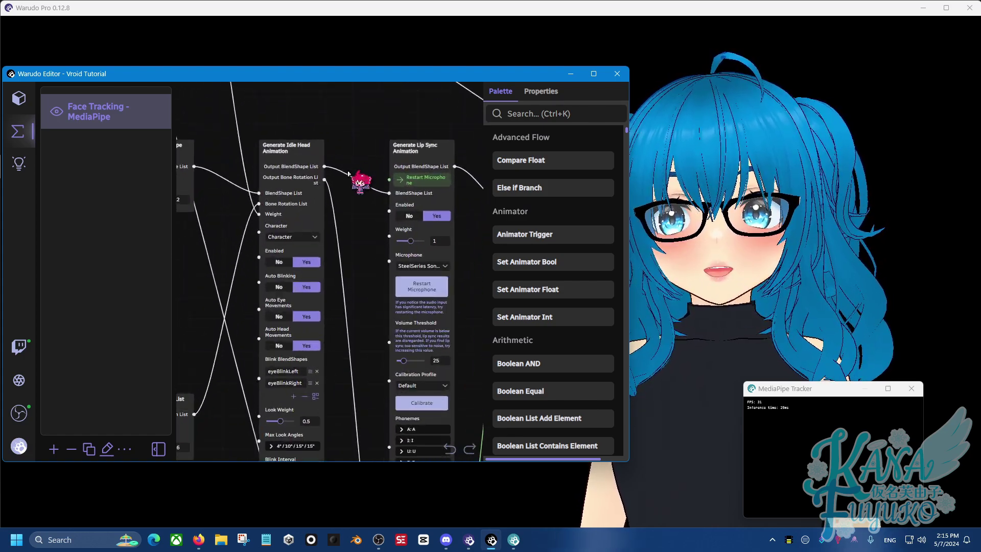
{"action": "left_click_drag", "start_coordinate": [349, 171], "coordinate": [247, 196]}
{"action": "scroll", "coordinate": [255, 174], "scroll_direction": "up", "scroll_amount": 2}
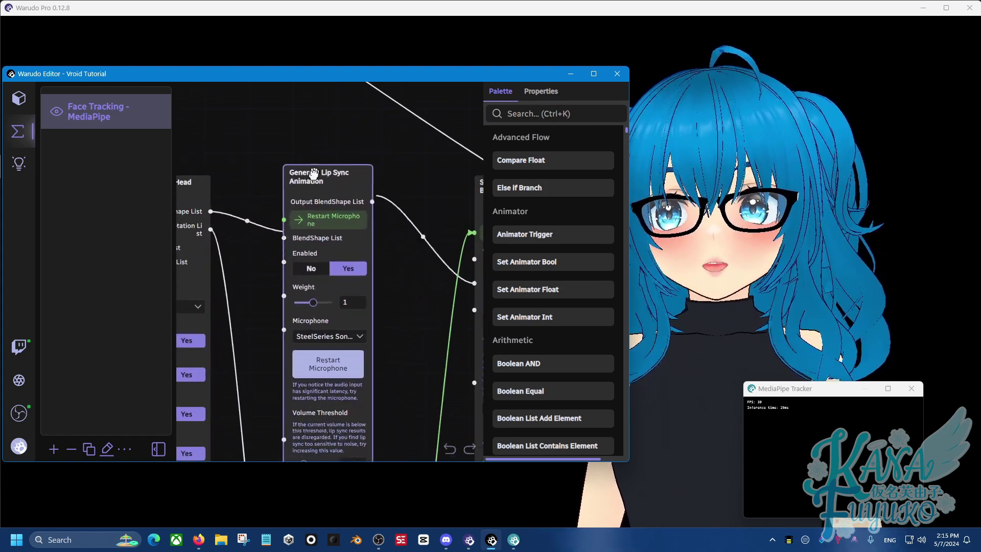
{"action": "left_click_drag", "start_coordinate": [327, 174], "coordinate": [321, 175]}
{"action": "scroll", "coordinate": [254, 228], "scroll_direction": "down", "scroll_amount": 1}
{"action": "scroll", "coordinate": [266, 237], "scroll_direction": "up", "scroll_amount": 2}
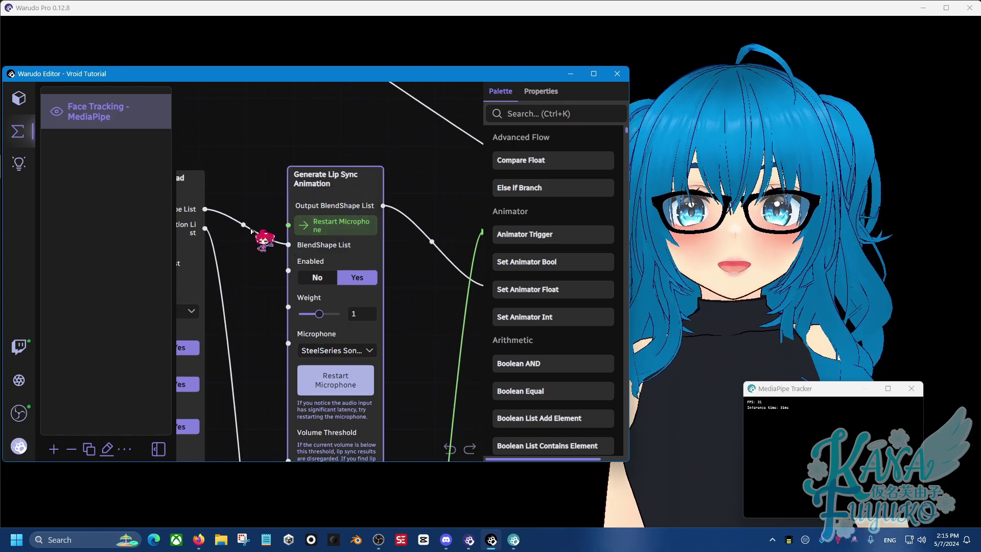
{"action": "scroll", "coordinate": [324, 168], "scroll_direction": "down", "scroll_amount": 3}
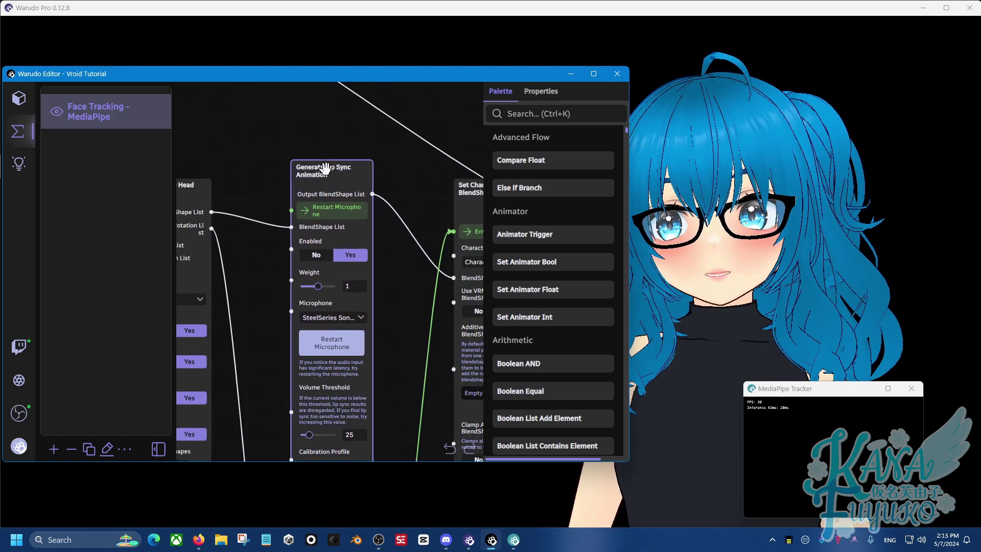
{"action": "mouse_move", "coordinate": [325, 168]}
{"action": "left_mouse_down"}
{"action": "mouse_move", "coordinate": [325, 128]}
{"action": "mouse_move", "coordinate": [325, 184]}
{"action": "left_mouse_up"}
{"action": "key", "text": "Delete"}
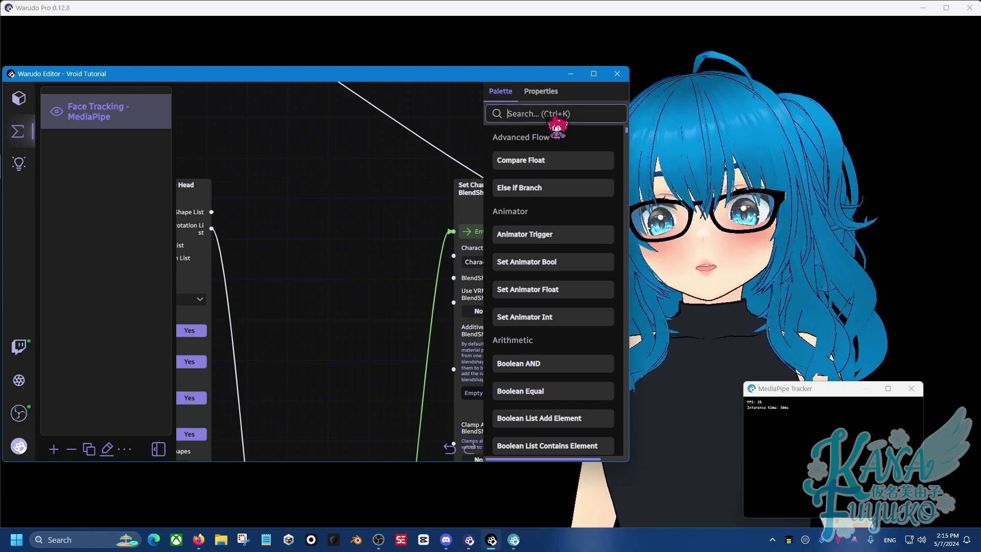
Search the node palette for OVR and place a Generate OVR Lip Sync Animation node in the freed gap.
{"action": "type", "text": "OVR"}
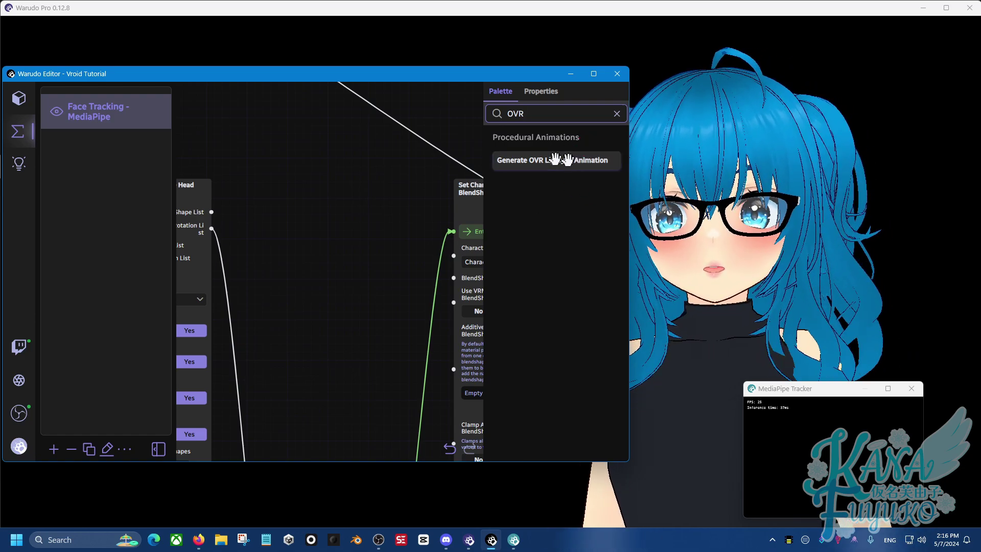
{"action": "left_click_drag", "start_coordinate": [550, 160], "coordinate": [532, 174]}
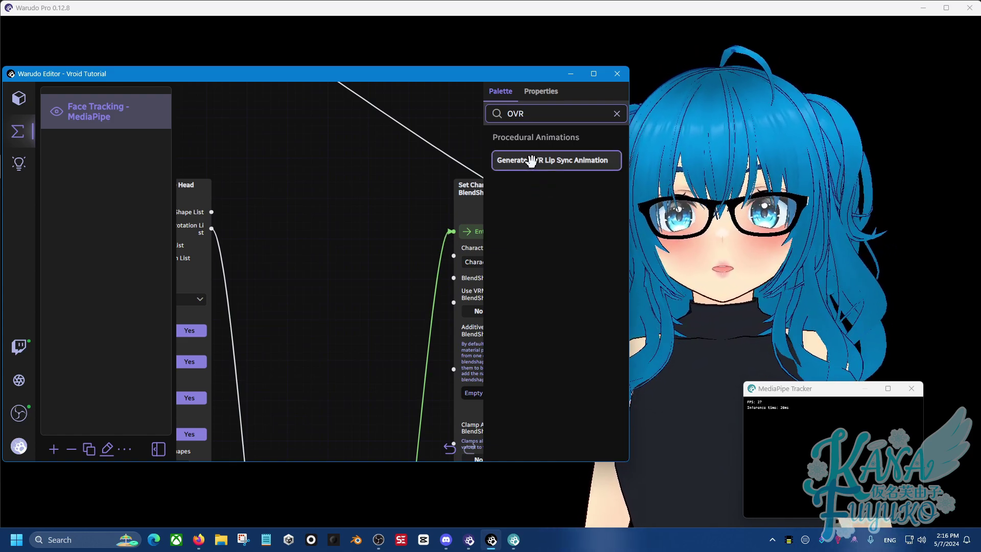
{"action": "left_click_drag", "start_coordinate": [549, 163], "coordinate": [324, 197]}
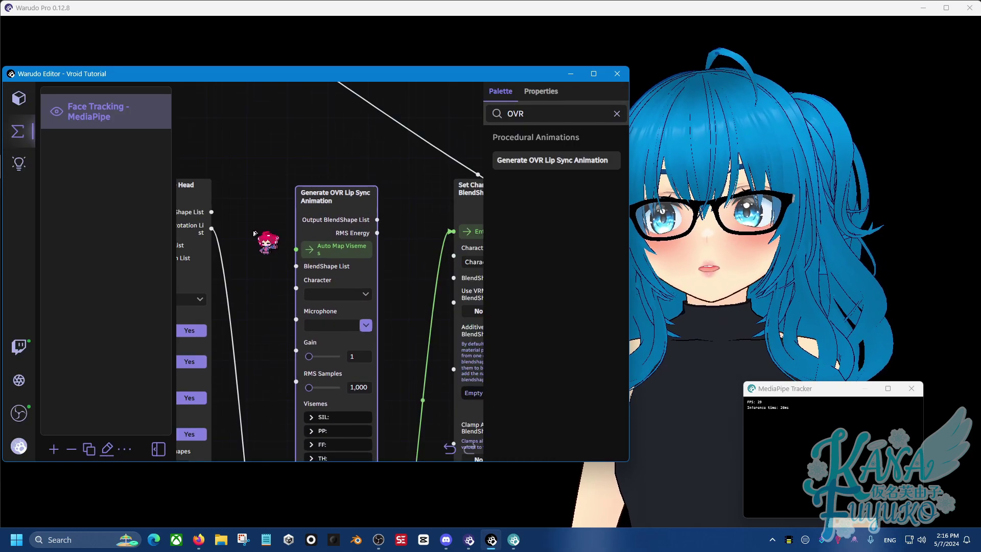
Wire the blendshape list from Generate Idle Head Animation through the OVR lip sync node into Set Character Tracking BlendShapes.
{"action": "left_click_drag", "start_coordinate": [253, 234], "coordinate": [356, 269]}
{"action": "left_click_drag", "start_coordinate": [420, 153], "coordinate": [318, 164]}
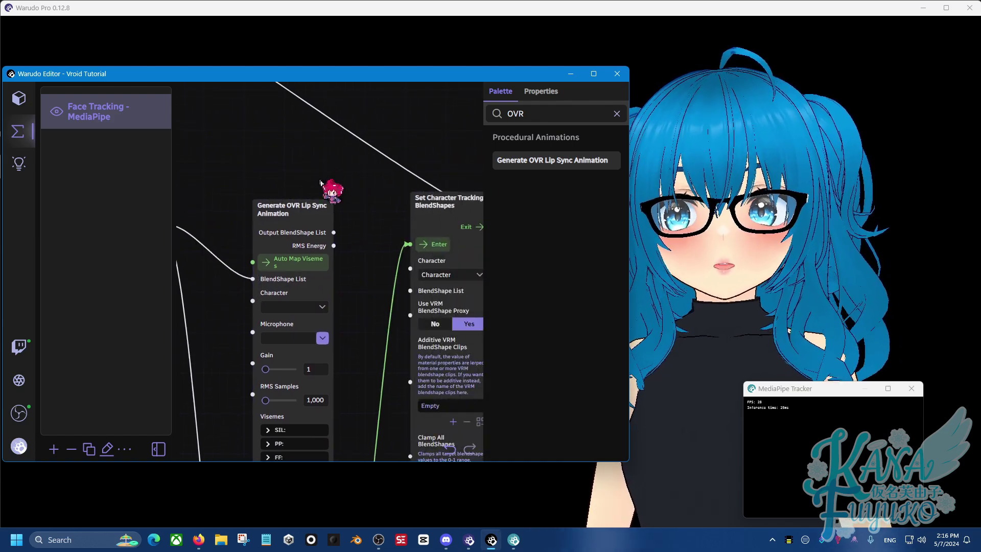
{"action": "left_click", "coordinate": [279, 237]}
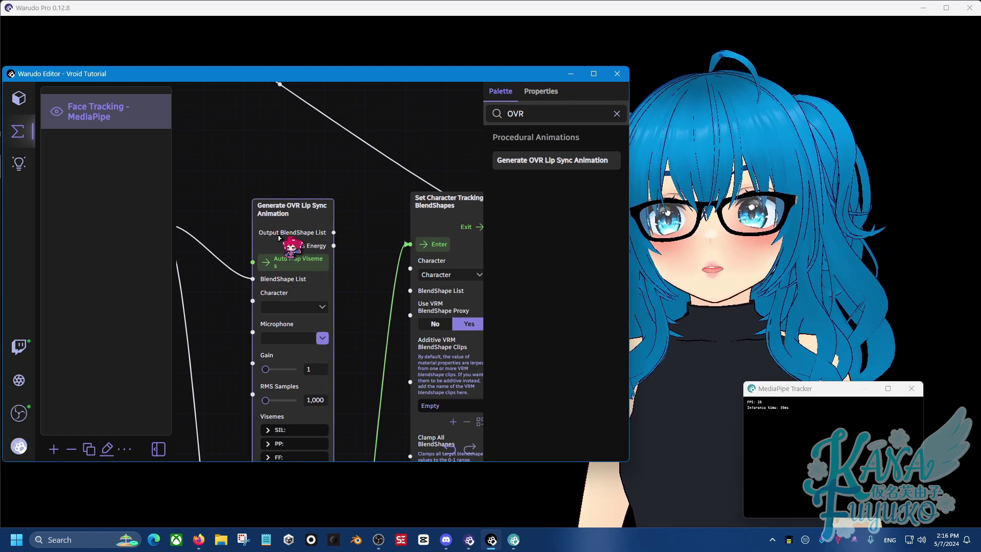
{"action": "left_click_drag", "start_coordinate": [333, 232], "coordinate": [408, 288]}
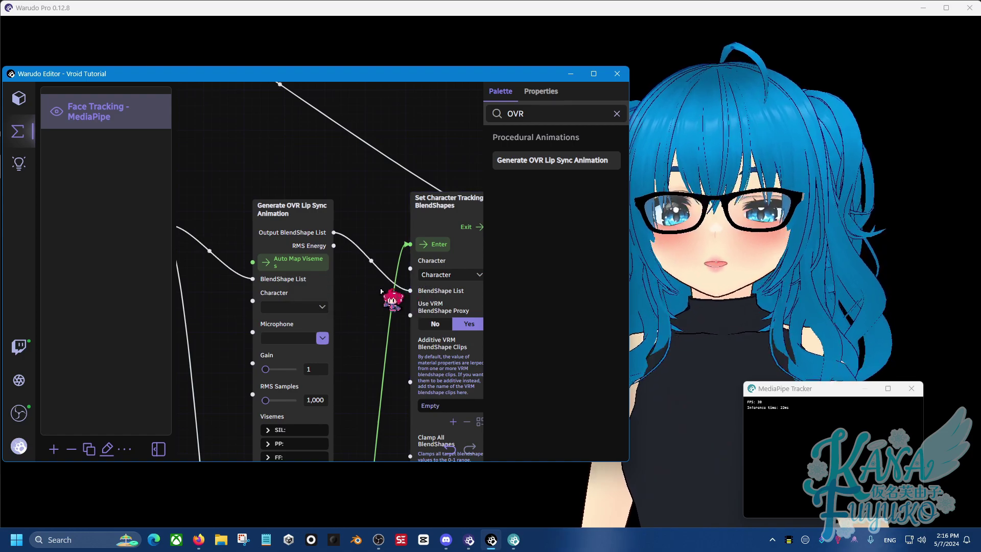
Set the OVR lip sync node's character to Character and its microphone to SteelSeries Sonar - Microphone.
{"action": "middle_click_drag", "start_coordinate": [380, 291], "coordinate": [426, 239]}
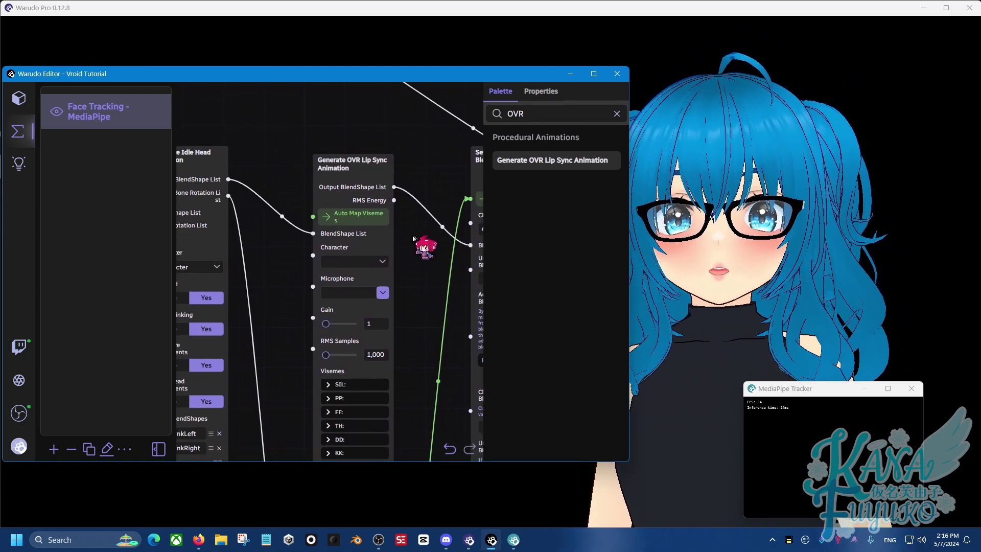
{"action": "left_click", "coordinate": [337, 264]}
{"action": "left_click", "coordinate": [336, 304]}
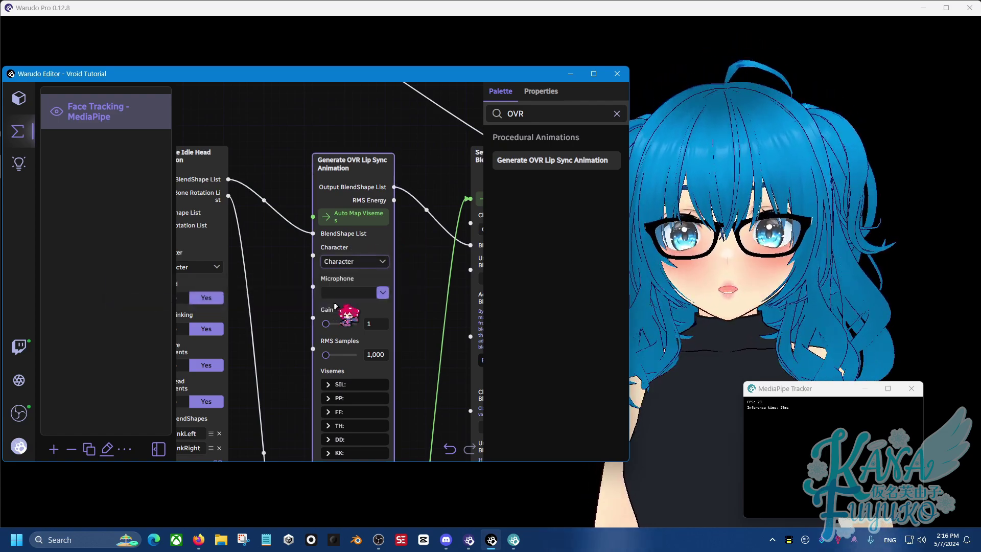
{"action": "left_click", "coordinate": [384, 292]}
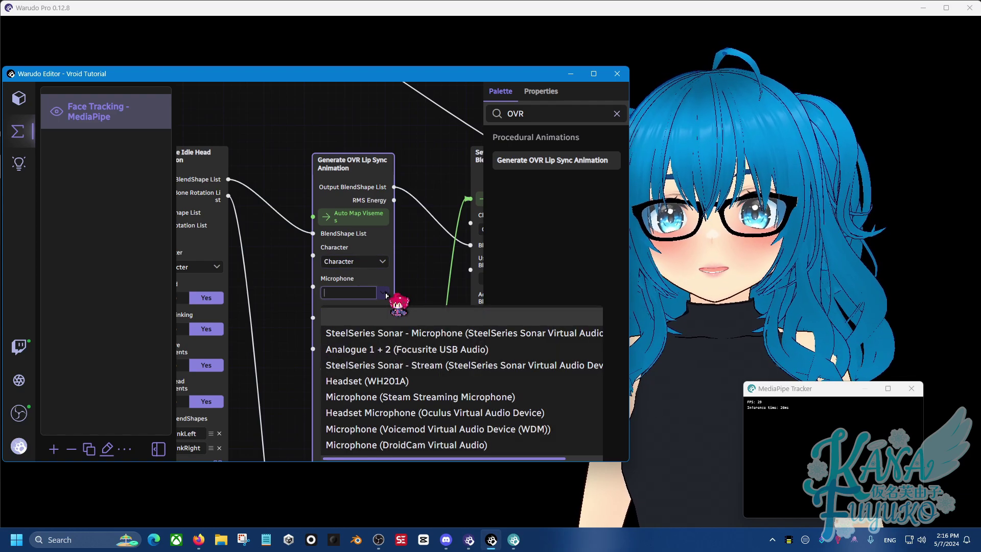
{"action": "left_click", "coordinate": [394, 333]}
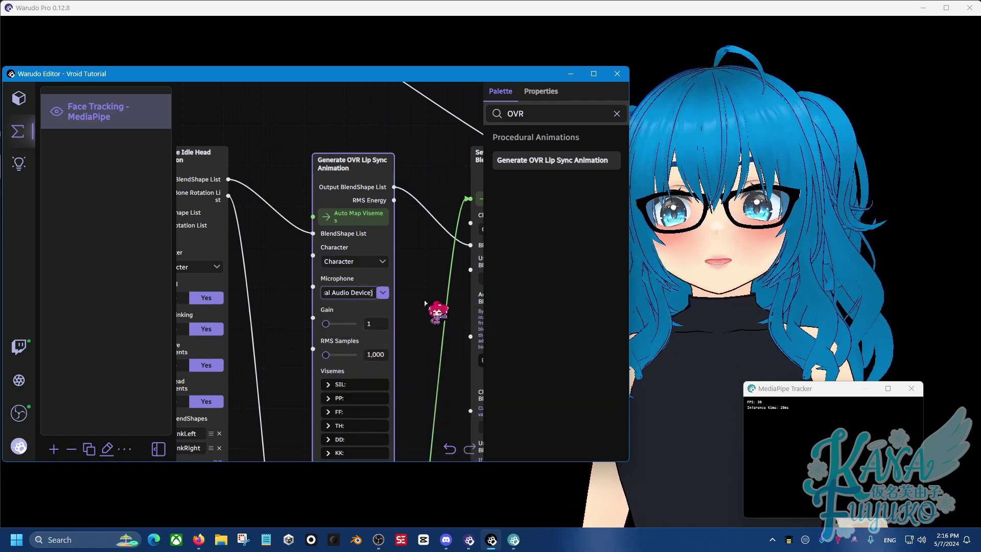
Auto-map the visemes of the OVR lip sync node and review its list from SIL to OU.
{"action": "left_click_drag", "start_coordinate": [411, 270], "coordinate": [404, 220]}
{"action": "scroll", "coordinate": [394, 179], "scroll_direction": "down", "scroll_amount": 2}
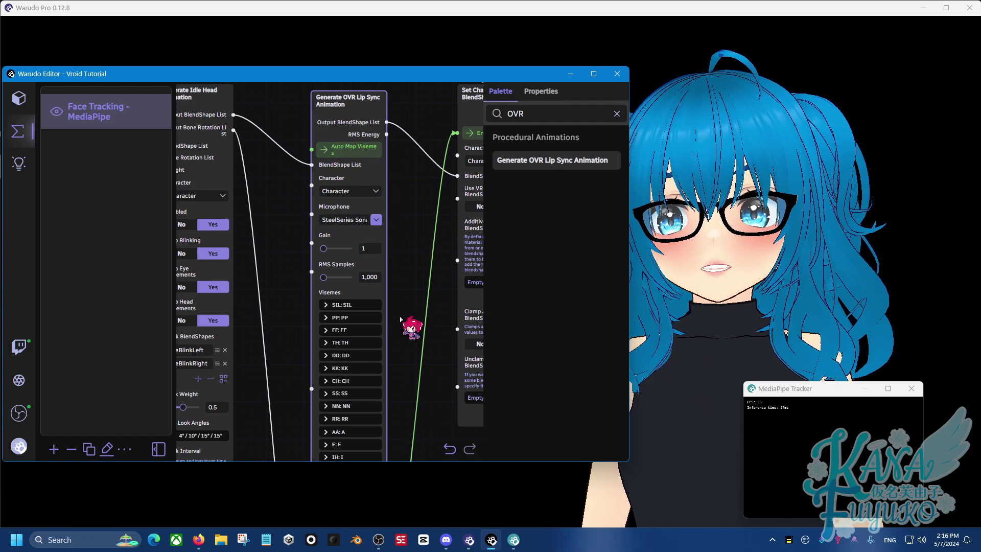
{"action": "right_click_drag", "start_coordinate": [394, 320], "coordinate": [418, 188]}
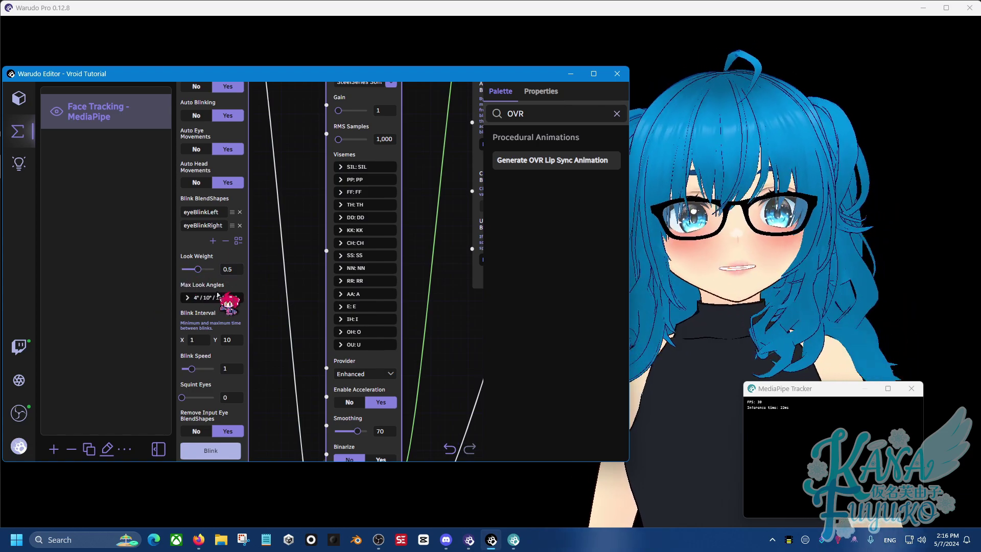
{"action": "left_click_drag", "start_coordinate": [296, 190], "coordinate": [285, 233]}
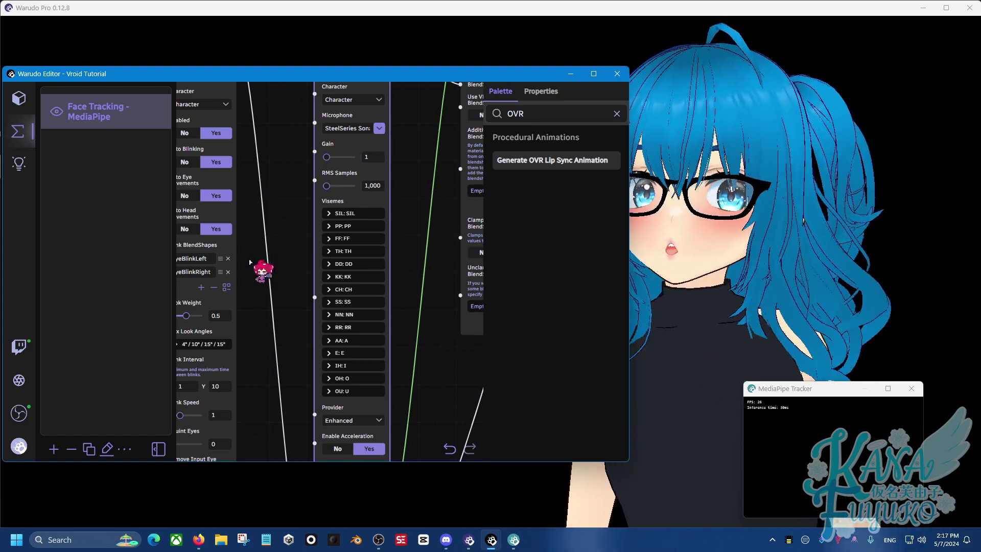
{"action": "scroll", "coordinate": [292, 266], "scroll_direction": "up", "scroll_amount": 1}
{"action": "scroll", "coordinate": [291, 284], "scroll_direction": "down", "scroll_amount": 3}
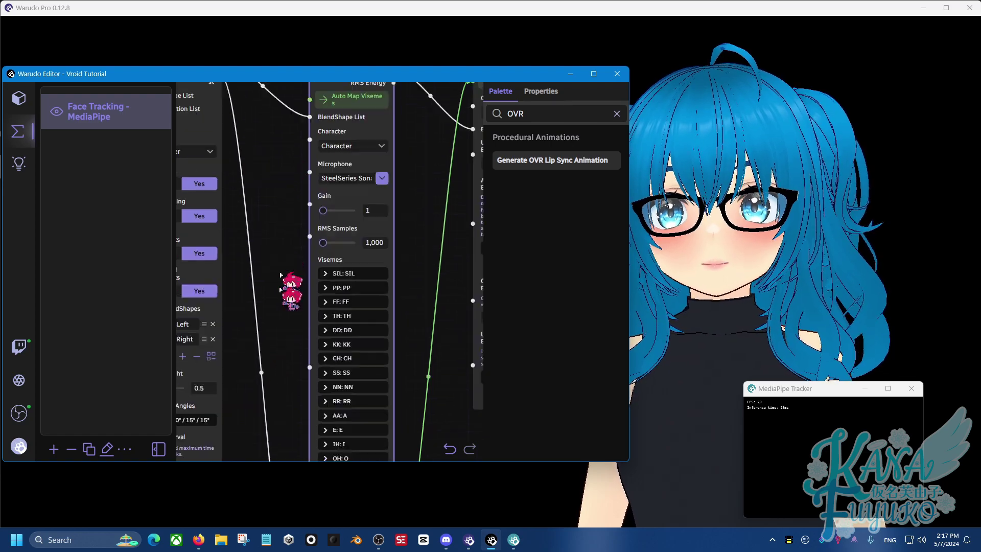
{"action": "scroll", "coordinate": [285, 205], "scroll_direction": "up", "scroll_amount": 3}
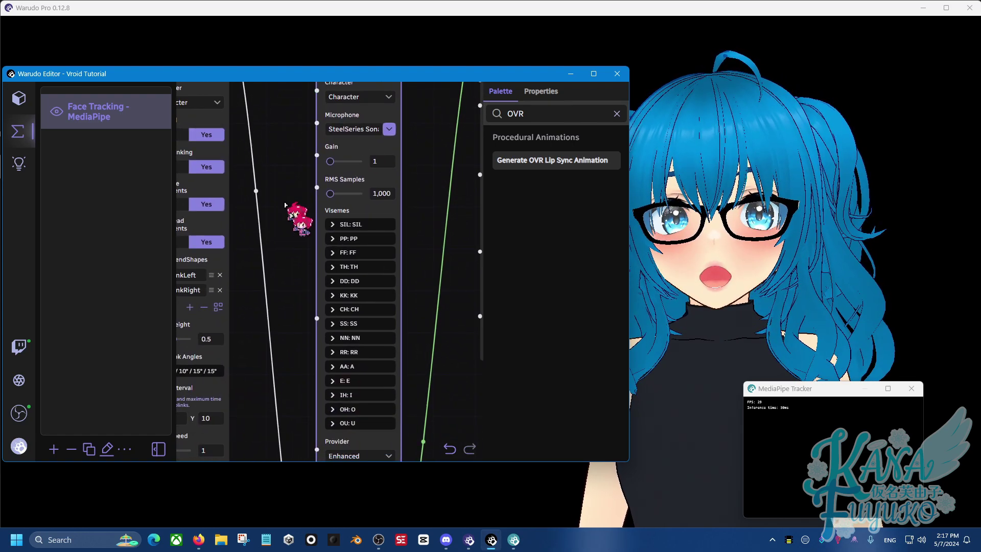
Expand the SIL viseme entry of the OVR lip sync node and set its blendshape name to vrc.sil.
{"action": "left_click", "coordinate": [352, 225]}
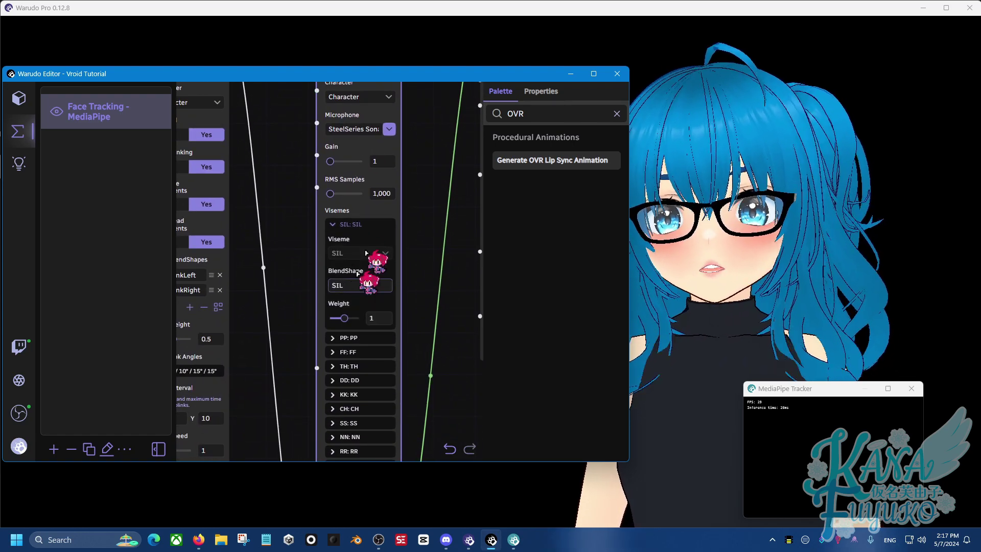
{"action": "left_click", "coordinate": [339, 284]}
{"action": "double_click", "coordinate": [336, 285]}
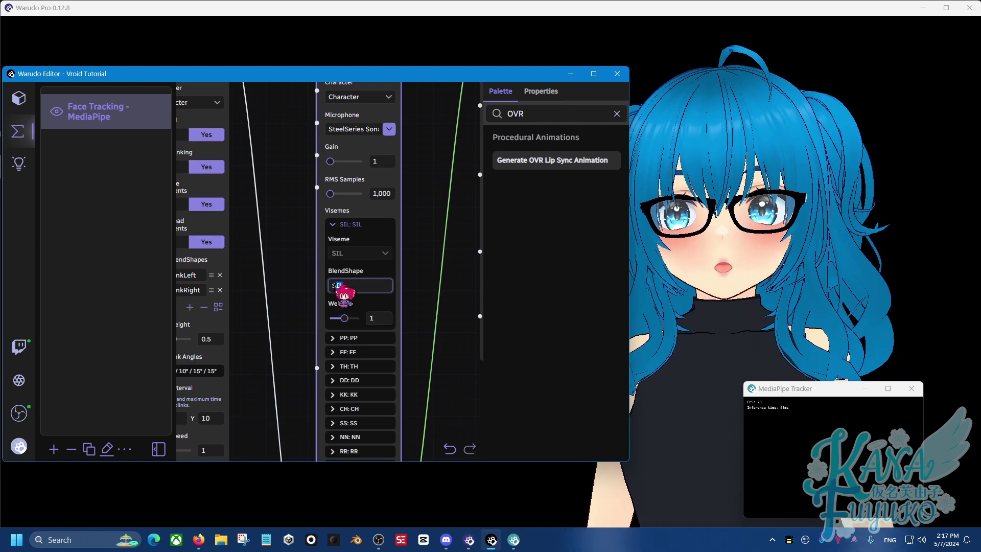
{"action": "left_click_drag", "start_coordinate": [334, 286], "coordinate": [323, 289]}
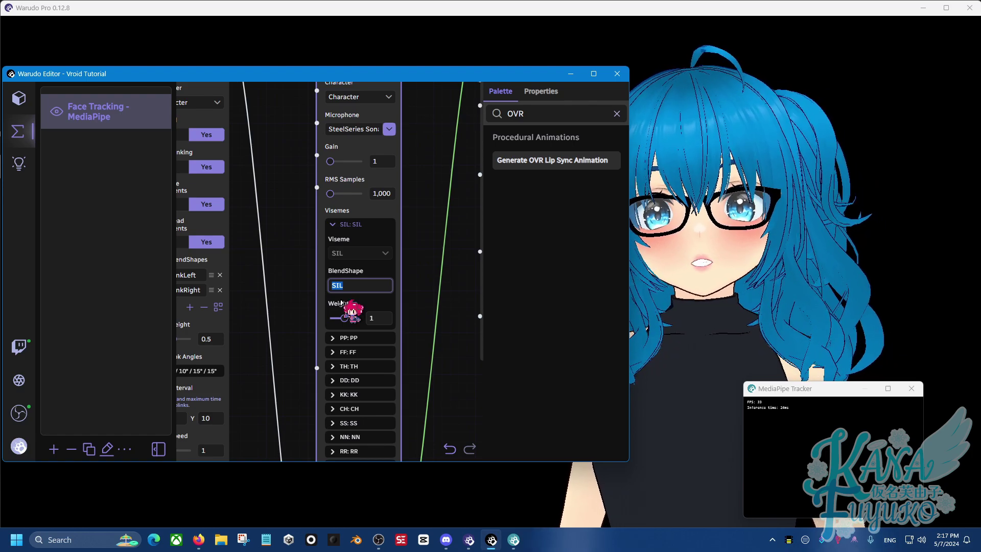
{"action": "type", "text": "vrc.sil"}
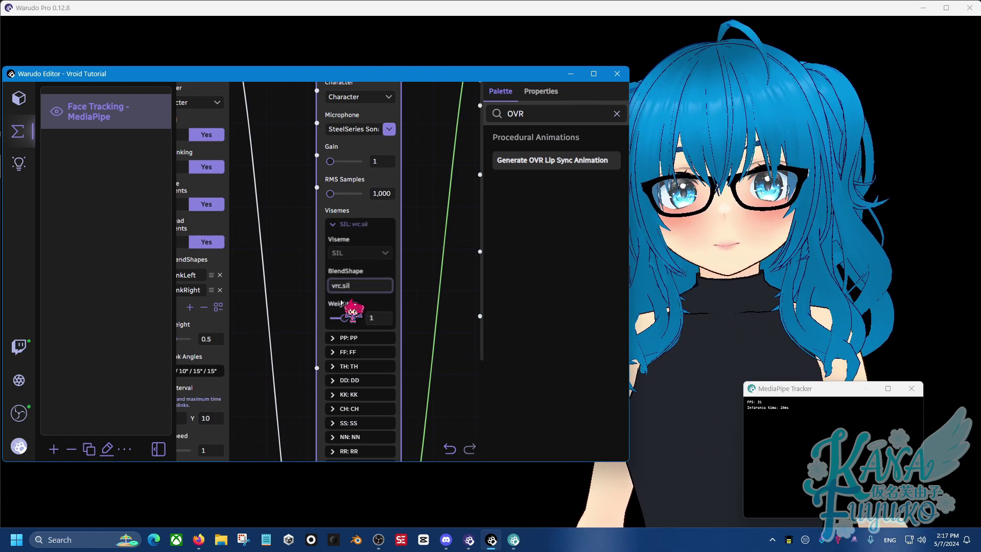
Restore the SIL viseme's blendshape name to SIL and collapse the entry.
{"action": "key", "text": "ctrl+a"}
{"action": "type", "text": "SI"}
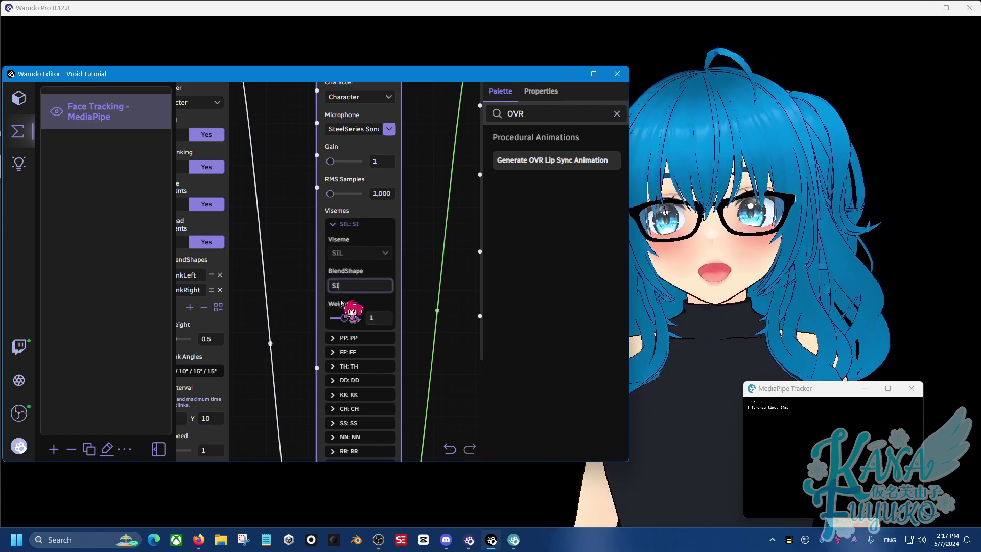
{"action": "left_click", "coordinate": [413, 230]}
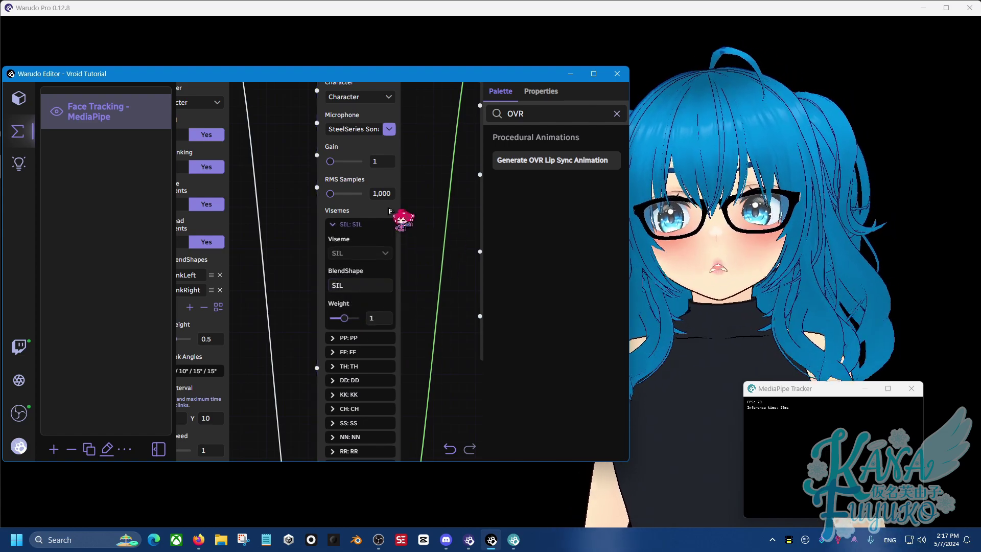
{"action": "left_click", "coordinate": [343, 218]}
{"action": "left_click", "coordinate": [347, 225]}
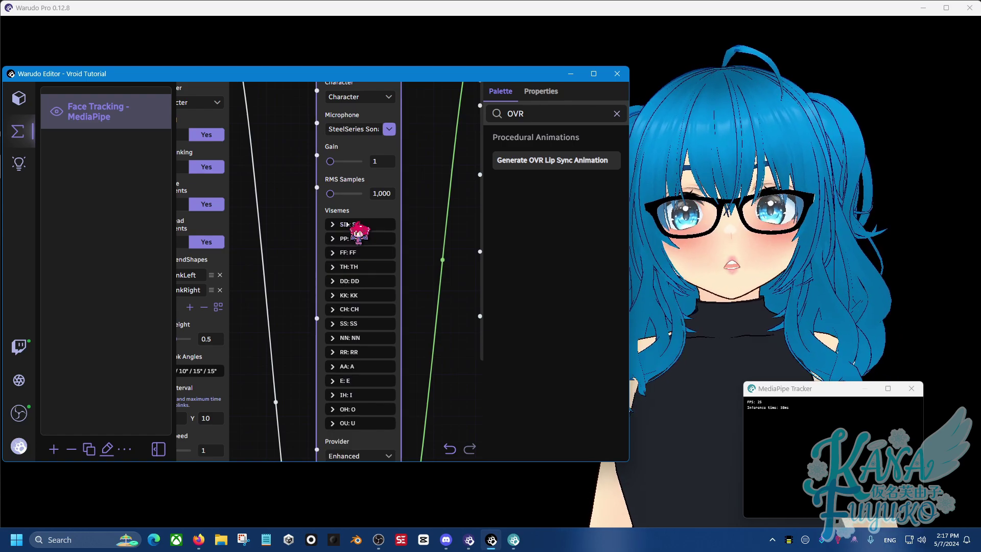
Move the Generate OVR Lip Sync Animation node slightly upward and check its blendshape list connections to the neighbouring nodes.
{"action": "left_click_drag", "start_coordinate": [434, 275], "coordinate": [426, 399]}
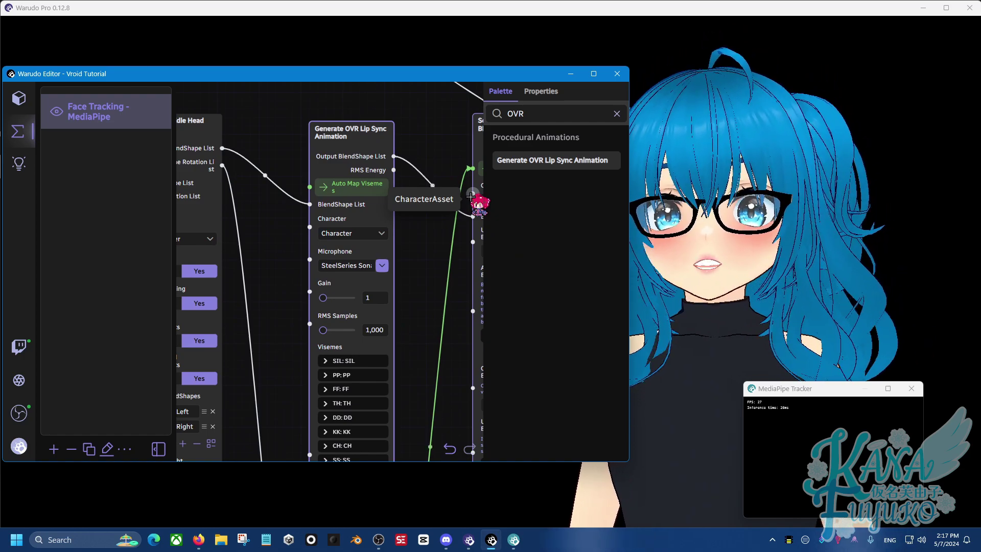
{"action": "mouse_move", "coordinate": [372, 133]}
{"action": "left_mouse_down"}
{"action": "mouse_move", "coordinate": [377, 115]}
{"action": "mouse_move", "coordinate": [369, 123]}
{"action": "left_mouse_up"}
{"action": "left_click", "coordinate": [445, 120]}
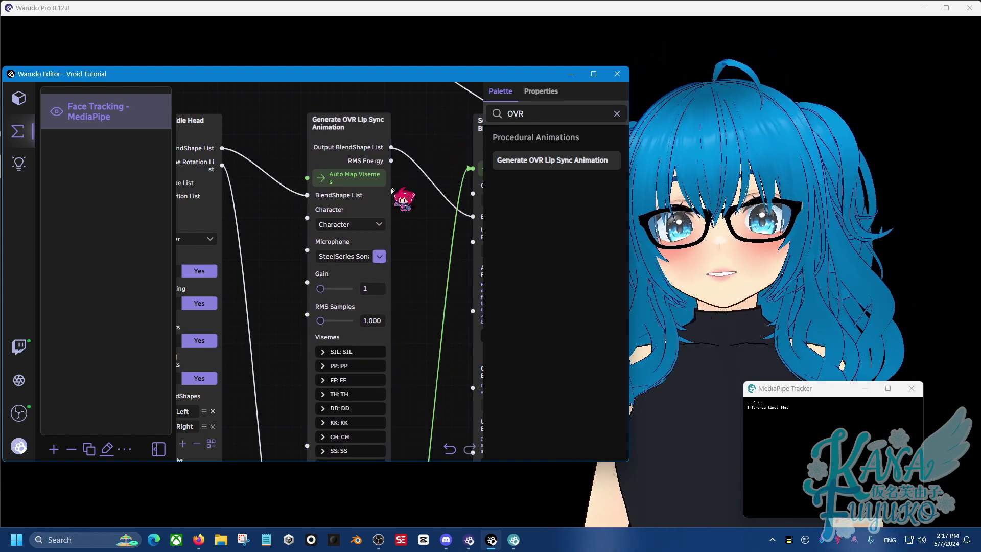
{"action": "scroll", "coordinate": [421, 192], "scroll_direction": "down", "scroll_amount": 5}
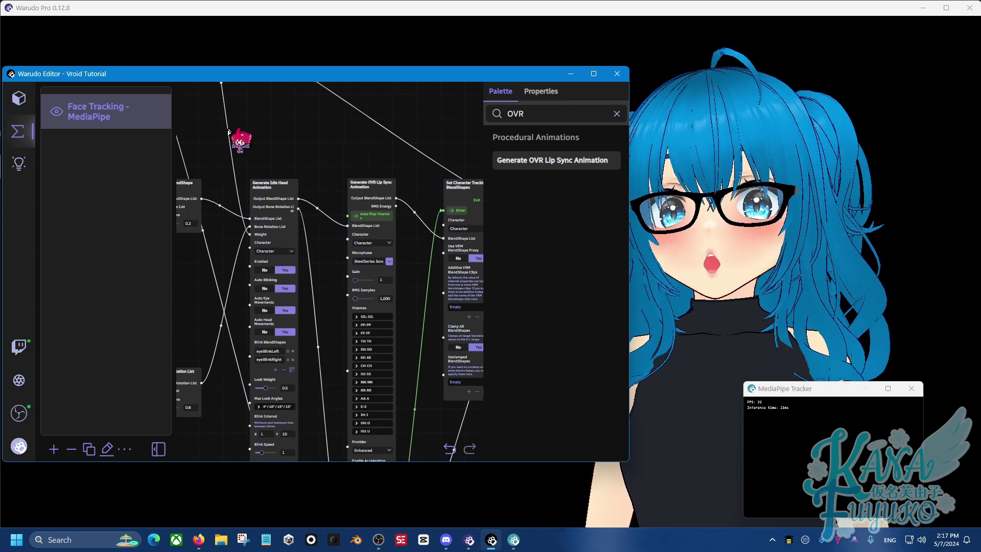
{"action": "scroll", "coordinate": [319, 204], "scroll_direction": "up", "scroll_amount": 1}
{"action": "scroll", "coordinate": [319, 204], "scroll_direction": "up", "scroll_amount": 2}
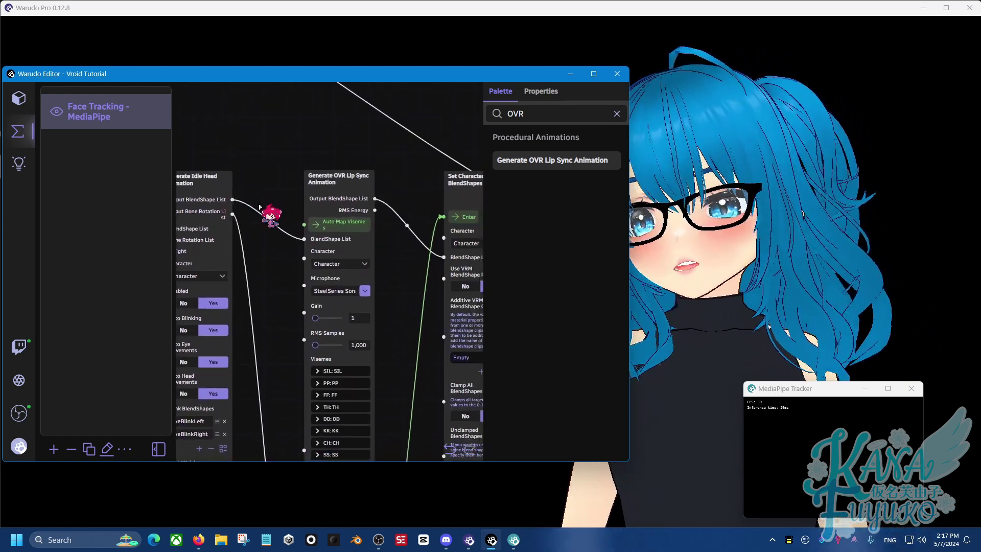
{"action": "scroll", "coordinate": [266, 201], "scroll_direction": "up", "scroll_amount": 3}
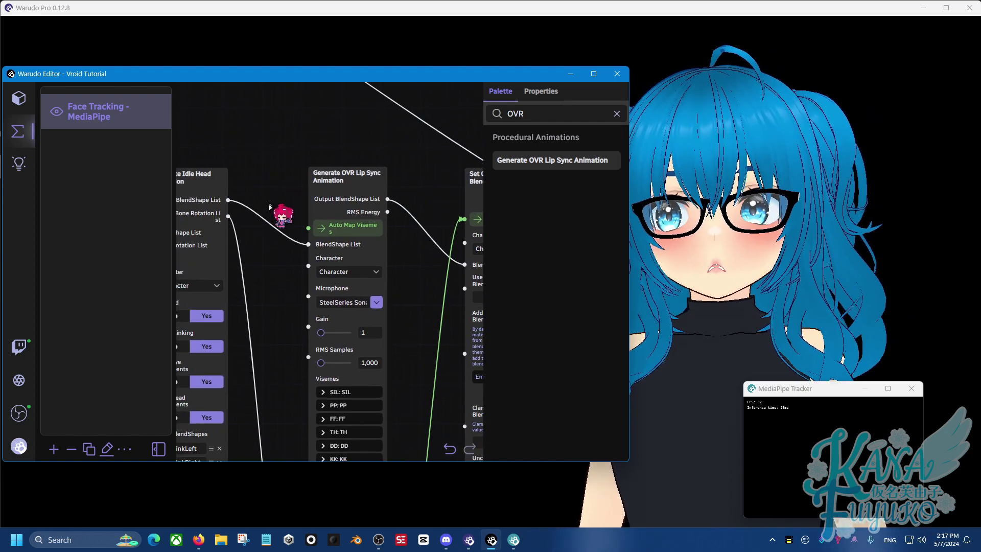
{"action": "left_click_drag", "start_coordinate": [272, 225], "coordinate": [261, 148]}
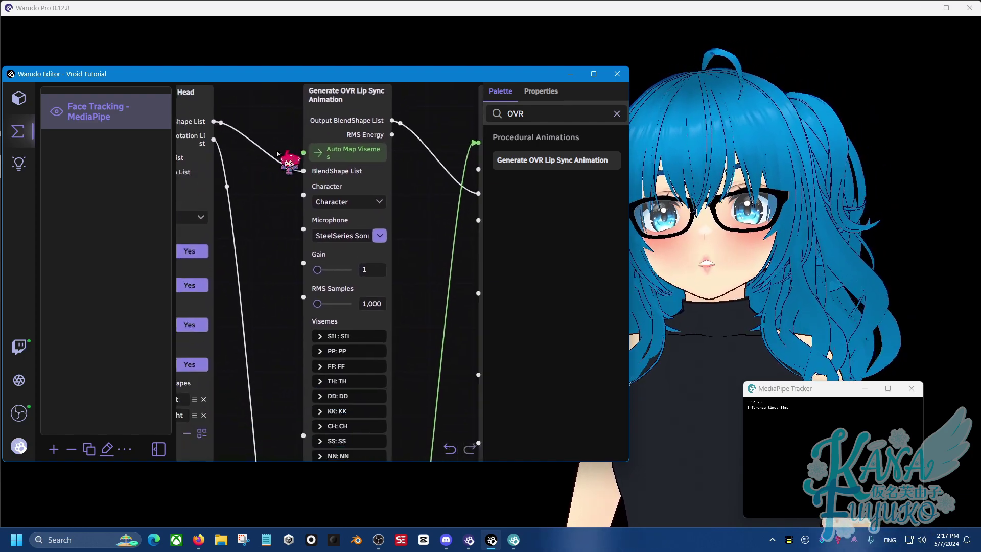
Try out the OVR lip sync node's gain and 10,000 RMS samples, and reset both settings to their defaults.
{"action": "mouse_move", "coordinate": [313, 267]}
{"action": "left_mouse_down"}
{"action": "mouse_move", "coordinate": [319, 287]}
{"action": "mouse_move", "coordinate": [318, 278]}
{"action": "left_mouse_up"}
{"action": "left_click", "coordinate": [328, 254]}
{"action": "left_click", "coordinate": [408, 299]}
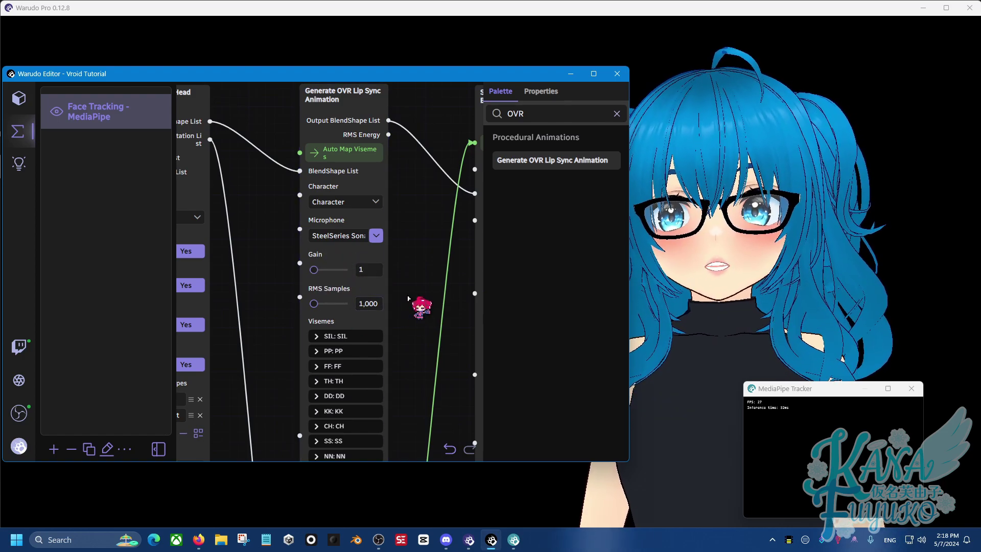
{"action": "left_click_drag", "start_coordinate": [408, 298], "coordinate": [403, 266]}
{"action": "left_click_drag", "start_coordinate": [311, 270], "coordinate": [368, 268]}
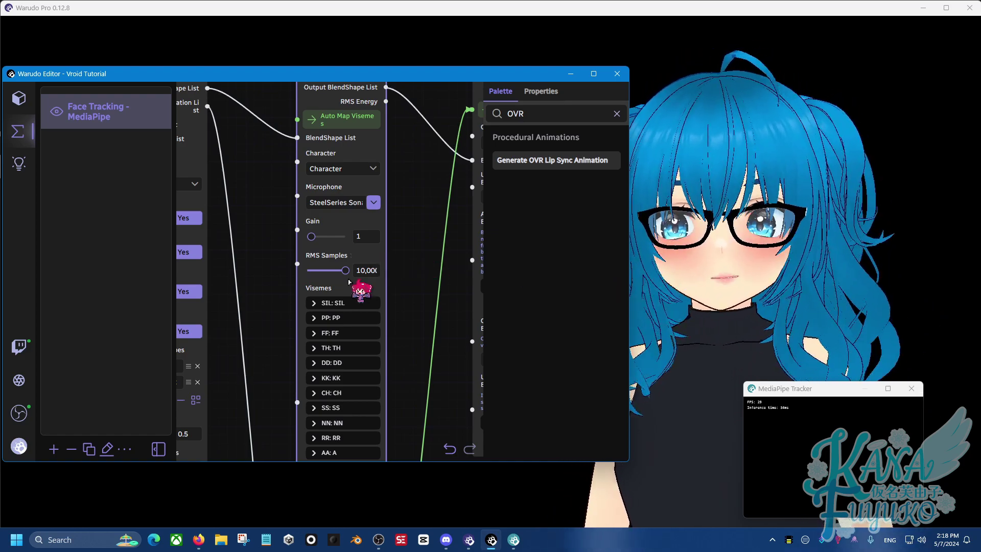
{"action": "left_click", "coordinate": [354, 256]}
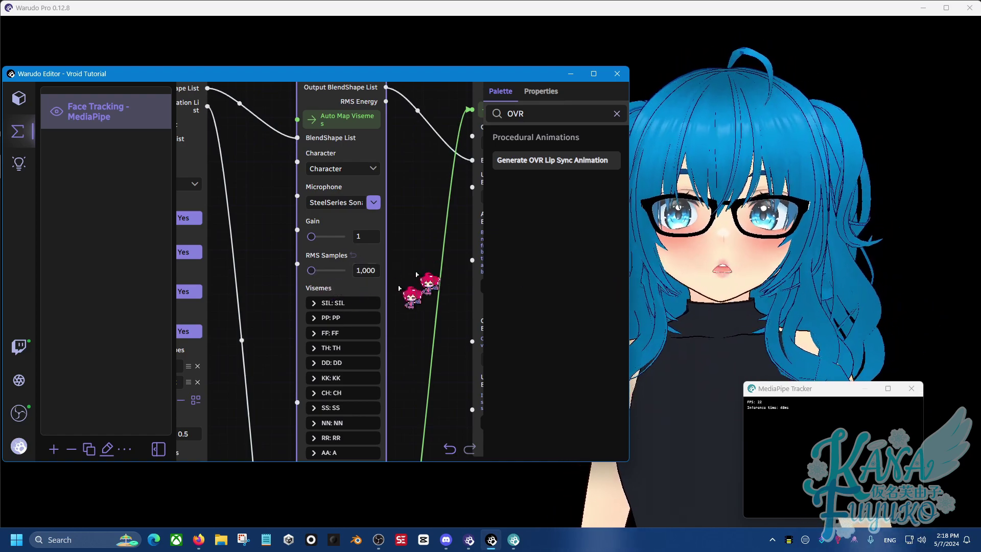
Set the OVR lip sync node's provider to Enhanced_with_Laughter.
{"action": "scroll", "coordinate": [400, 327], "scroll_direction": "down", "scroll_amount": 3}
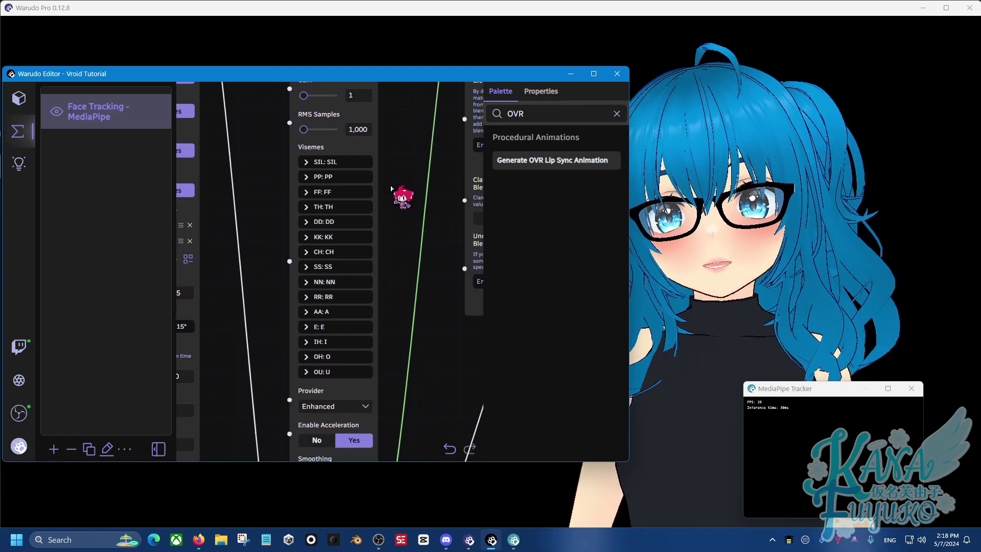
{"action": "scroll", "coordinate": [395, 256], "scroll_direction": "up", "scroll_amount": 4}
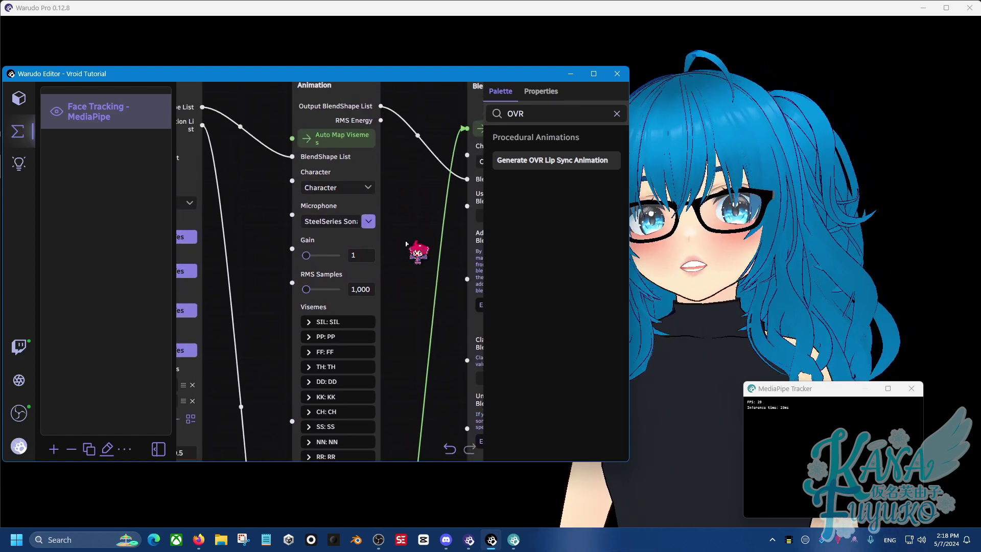
{"action": "scroll", "coordinate": [404, 248], "scroll_direction": "down", "scroll_amount": 2}
{"action": "scroll", "coordinate": [400, 250], "scroll_direction": "down", "scroll_amount": 2}
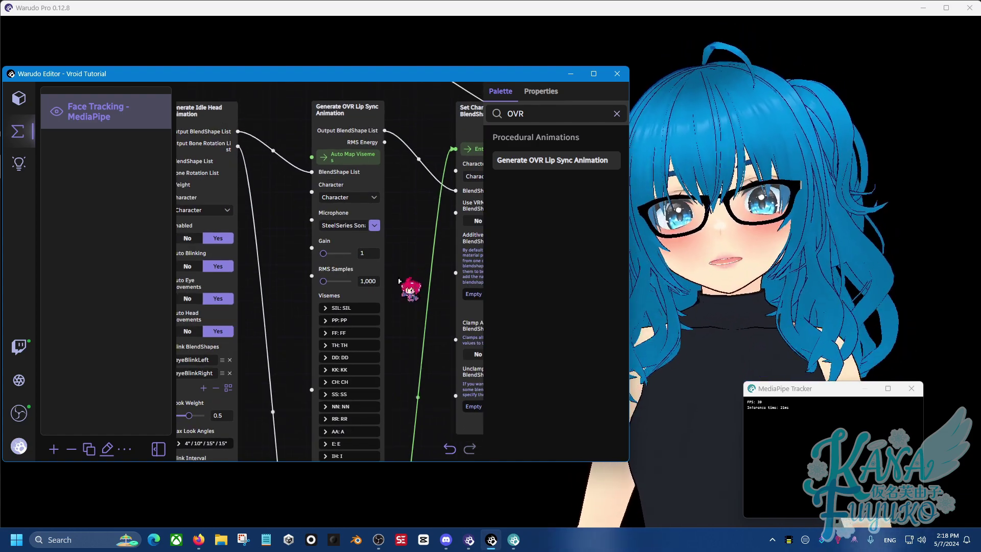
{"action": "scroll", "coordinate": [398, 289], "scroll_direction": "up", "scroll_amount": 1}
{"action": "left_click_drag", "start_coordinate": [393, 318], "coordinate": [399, 210]}
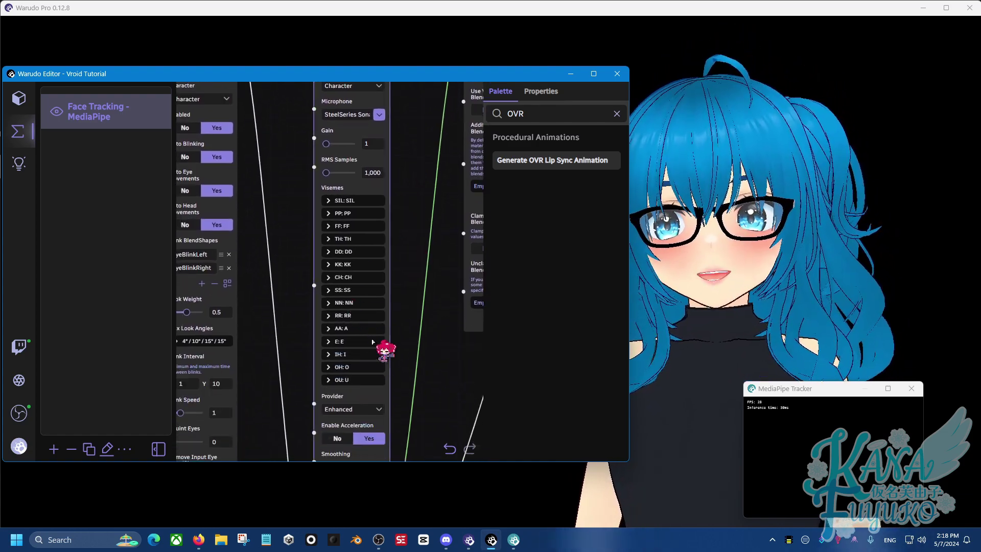
{"action": "scroll", "coordinate": [389, 348], "scroll_direction": "down", "scroll_amount": 8}
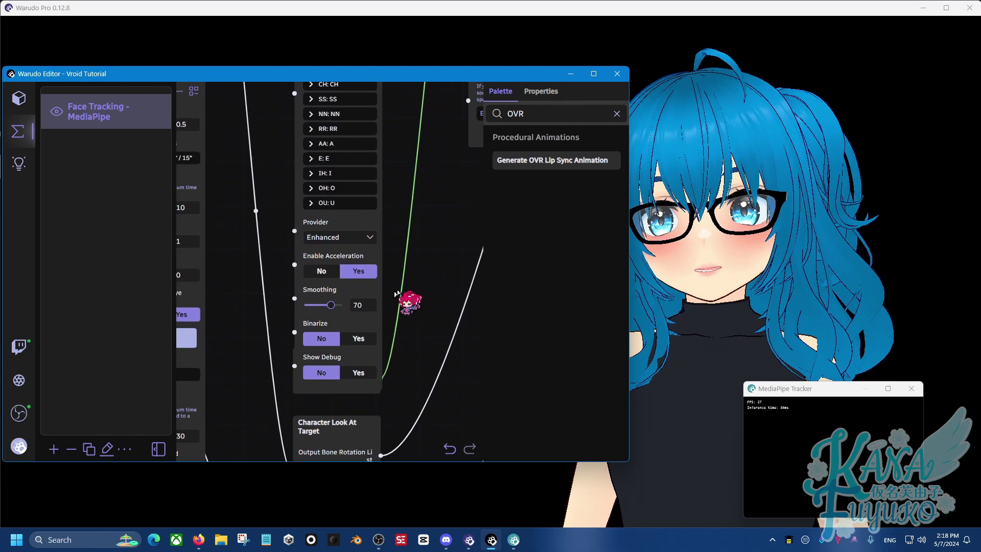
{"action": "scroll", "coordinate": [396, 294], "scroll_direction": "up", "scroll_amount": 2}
{"action": "left_click", "coordinate": [343, 231]}
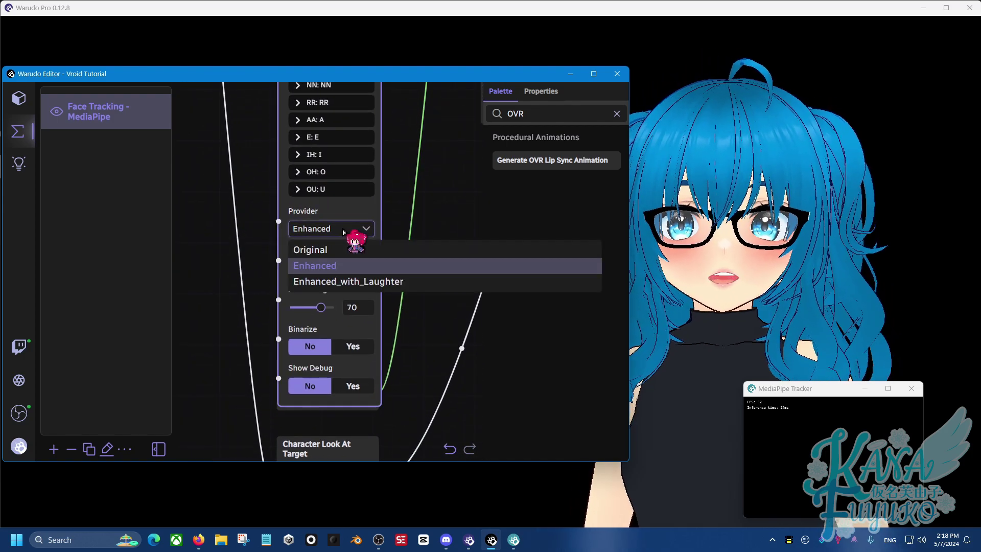
{"action": "left_click", "coordinate": [350, 282]}
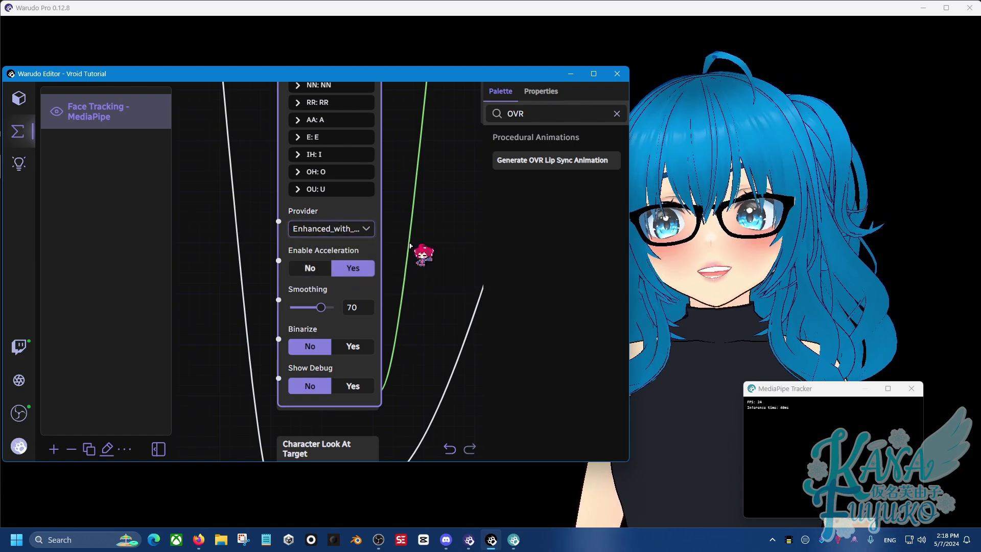
{"action": "left_click", "coordinate": [352, 231]}
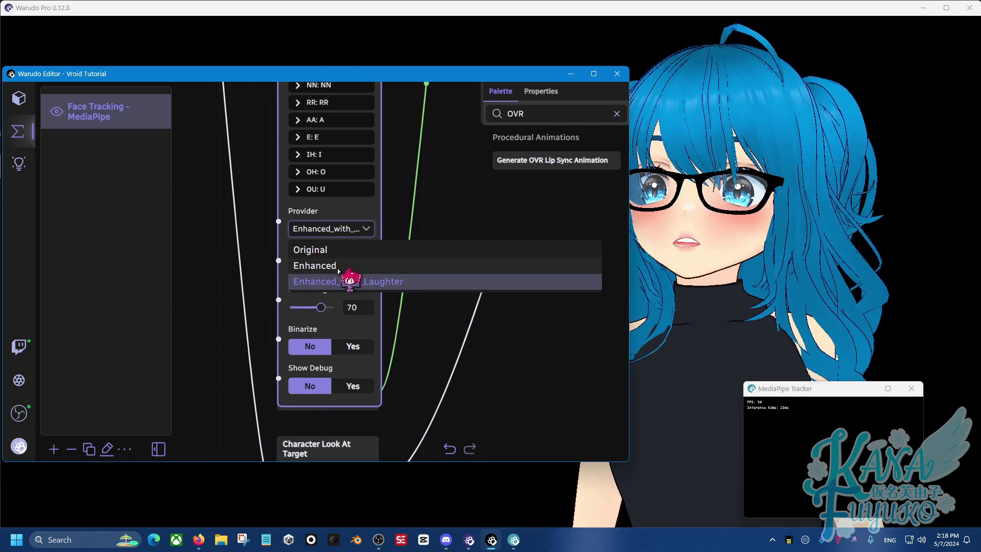
{"action": "left_click", "coordinate": [429, 332]}
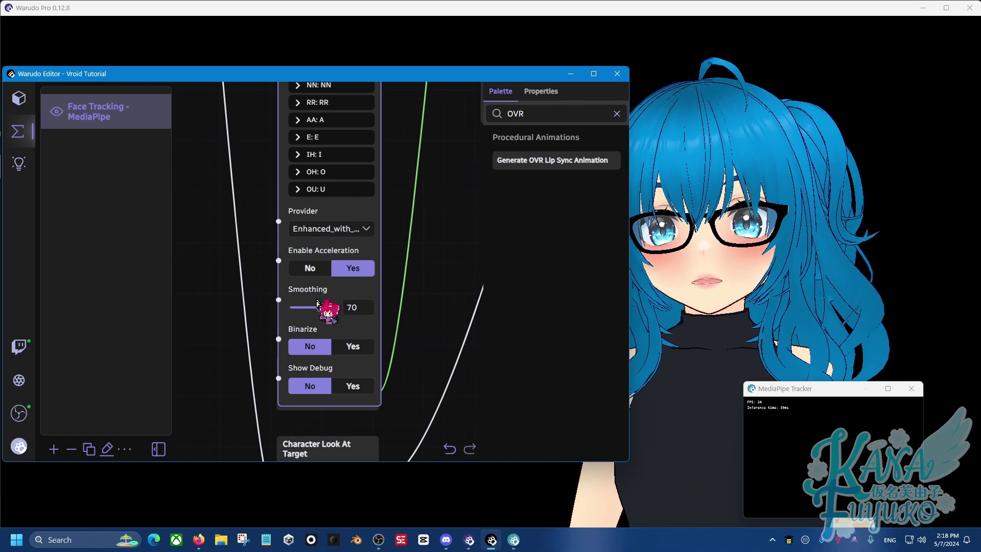
Try smoothing values of 59 and 68 on the OVR lip sync node with Binarize enabled.
{"action": "left_click_drag", "start_coordinate": [319, 306], "coordinate": [316, 337]}
{"action": "left_click", "coordinate": [346, 349]}
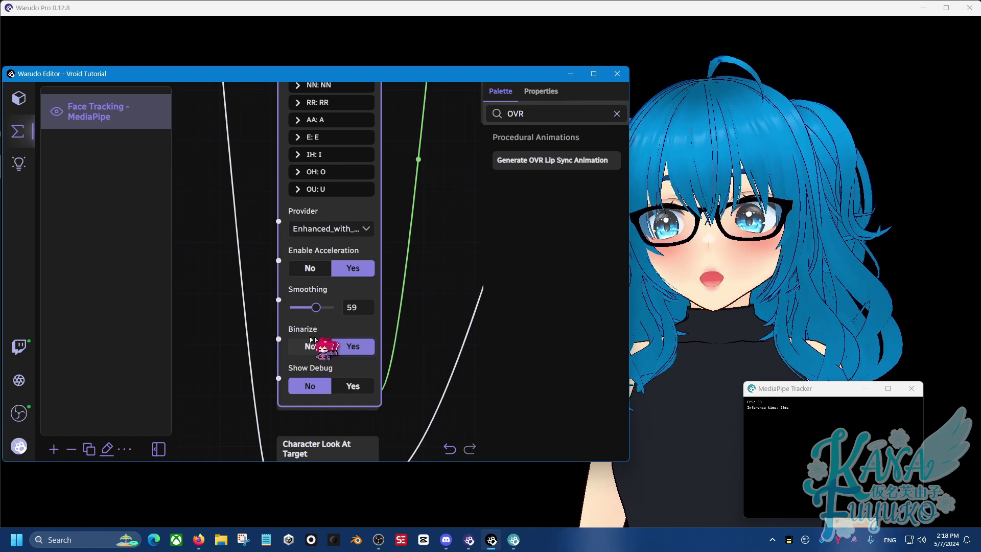
{"action": "mouse_move", "coordinate": [327, 328]}
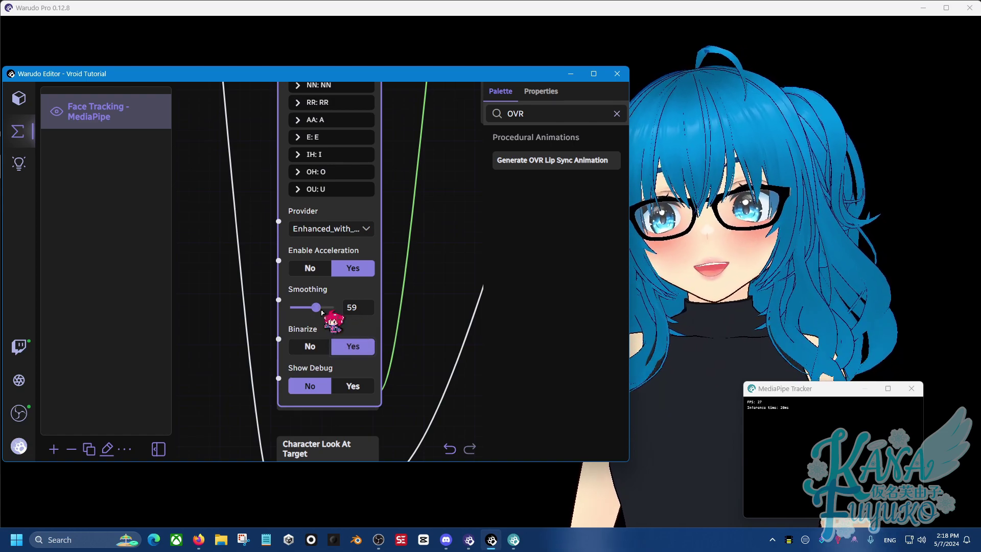
{"action": "mouse_move", "coordinate": [315, 307]}
{"action": "left_mouse_down"}
{"action": "mouse_move", "coordinate": [286, 313]}
{"action": "mouse_move", "coordinate": [327, 322]}
{"action": "left_mouse_up"}
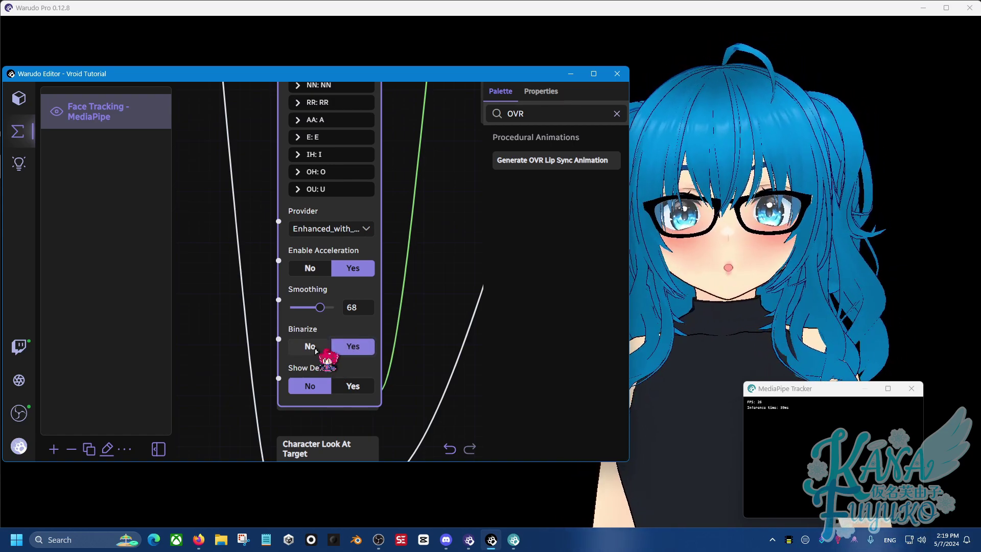
Turn Binarize off and set Smoothing to 75, toggling Enable Acceleration off and back on.
{"action": "left_click_drag", "start_coordinate": [403, 144], "coordinate": [405, 189]}
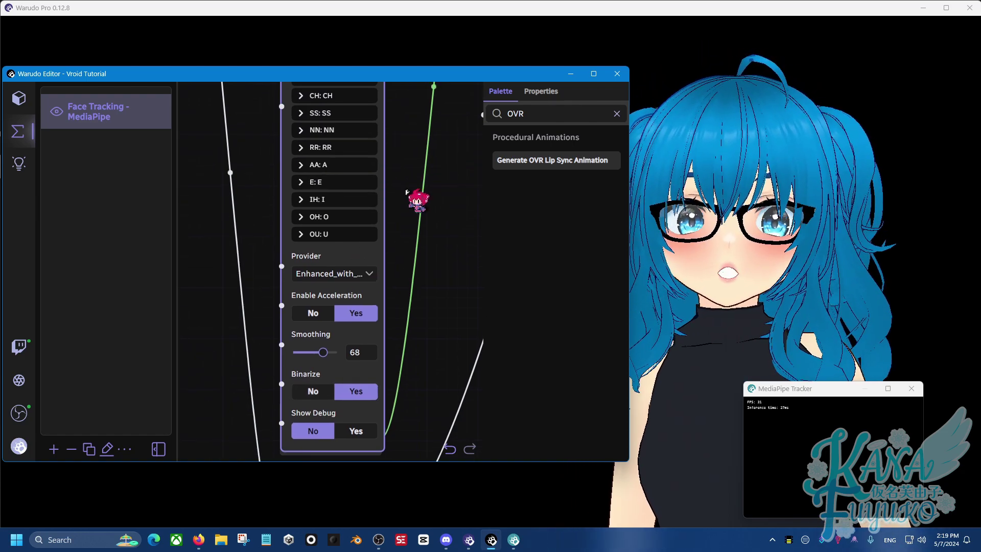
{"action": "left_click", "coordinate": [312, 393]}
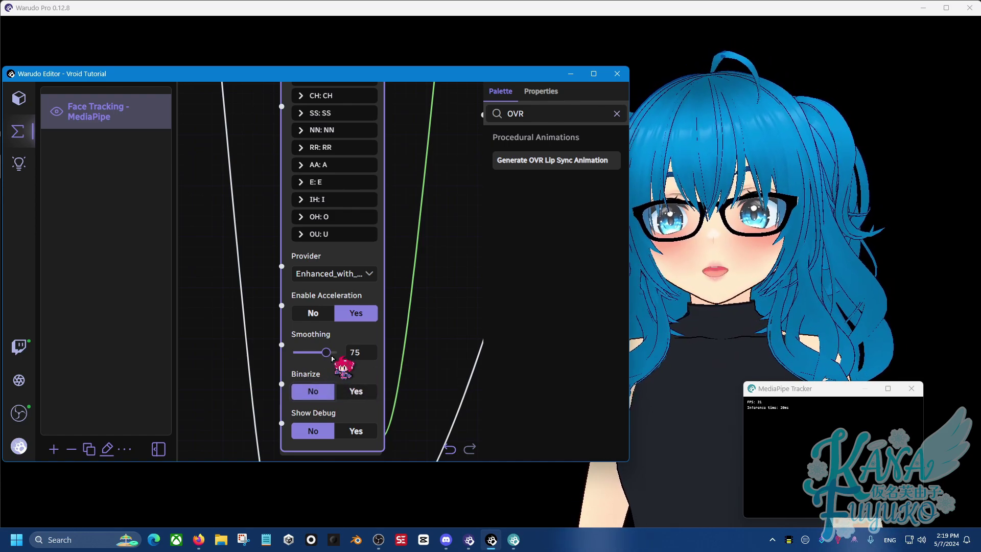
{"action": "left_click", "coordinate": [316, 313]}
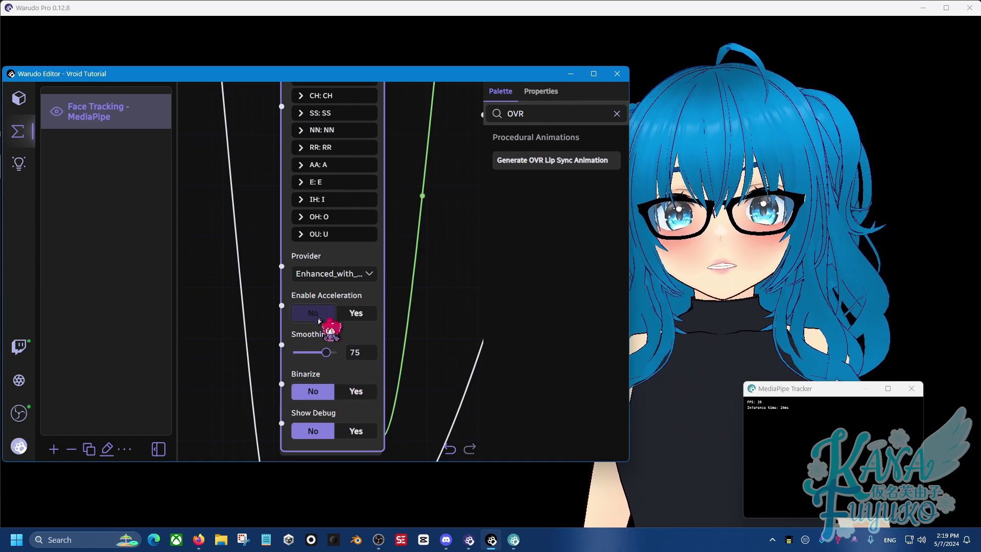
{"action": "left_click", "coordinate": [350, 315]}
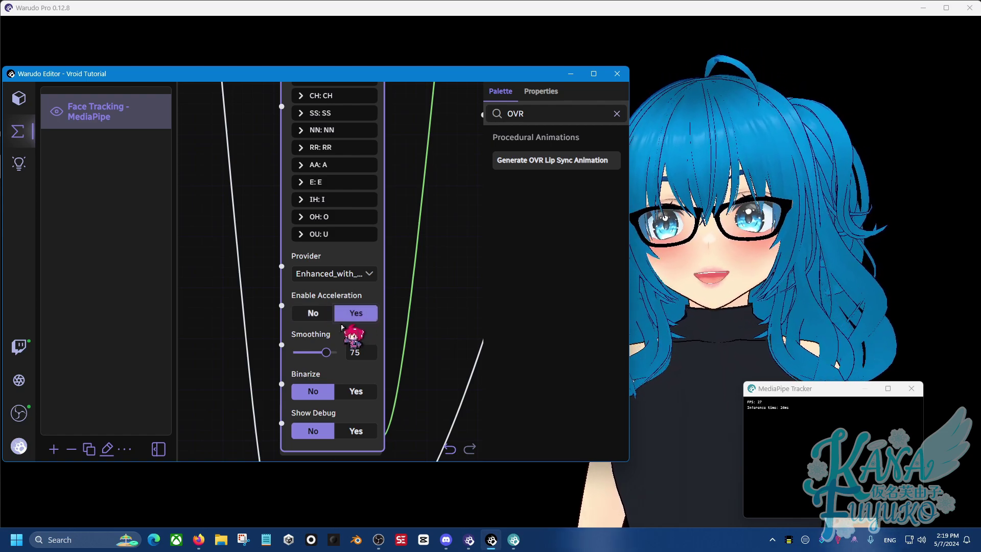
Enable Show Debug on the OVR lip sync node and review the live viseme percentages from SIL to OU.
{"action": "scroll", "coordinate": [413, 357], "scroll_direction": "down", "scroll_amount": 2}
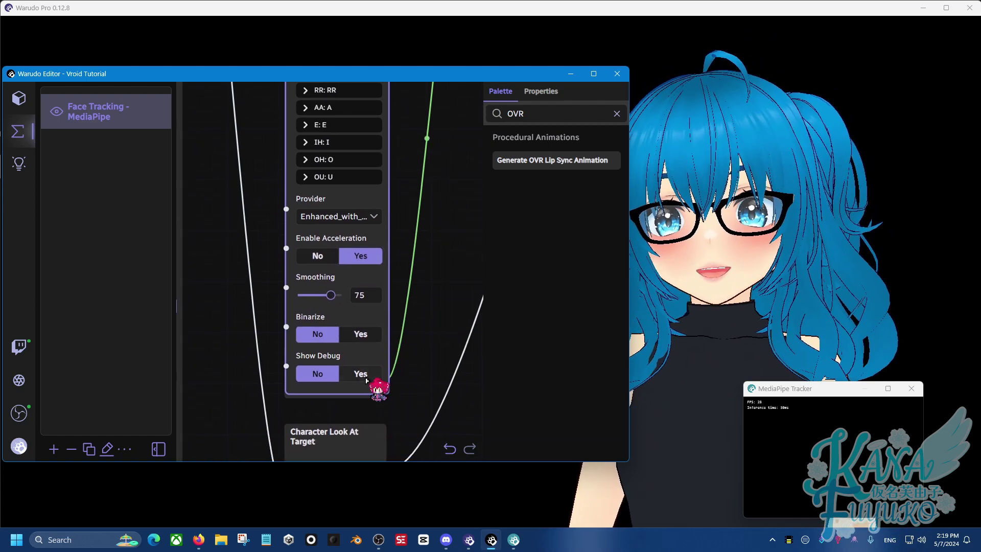
{"action": "left_click", "coordinate": [366, 378]}
{"action": "left_click_drag", "start_coordinate": [402, 360], "coordinate": [418, 180]}
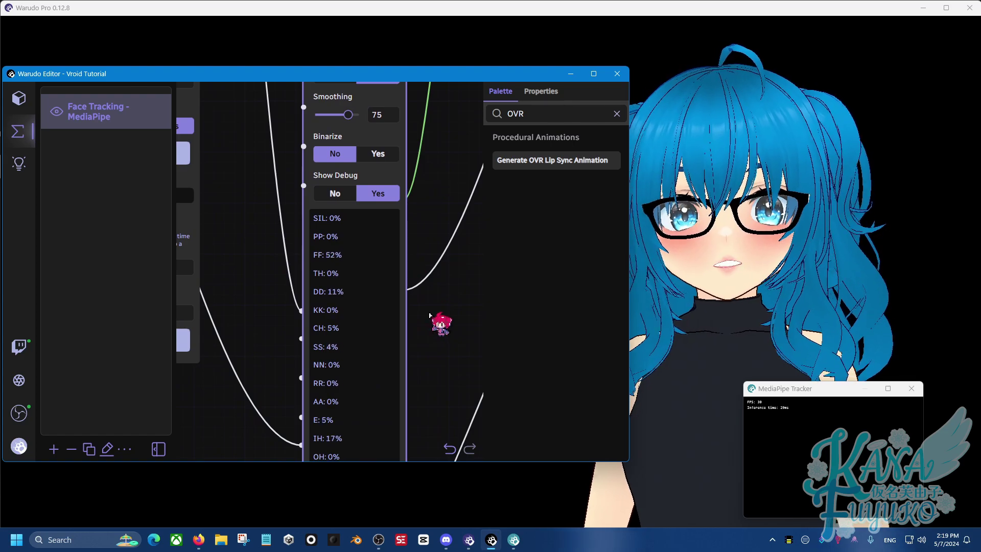
{"action": "scroll", "coordinate": [429, 316], "scroll_direction": "down", "scroll_amount": 2}
{"action": "left_click_drag", "start_coordinate": [425, 354], "coordinate": [416, 304]}
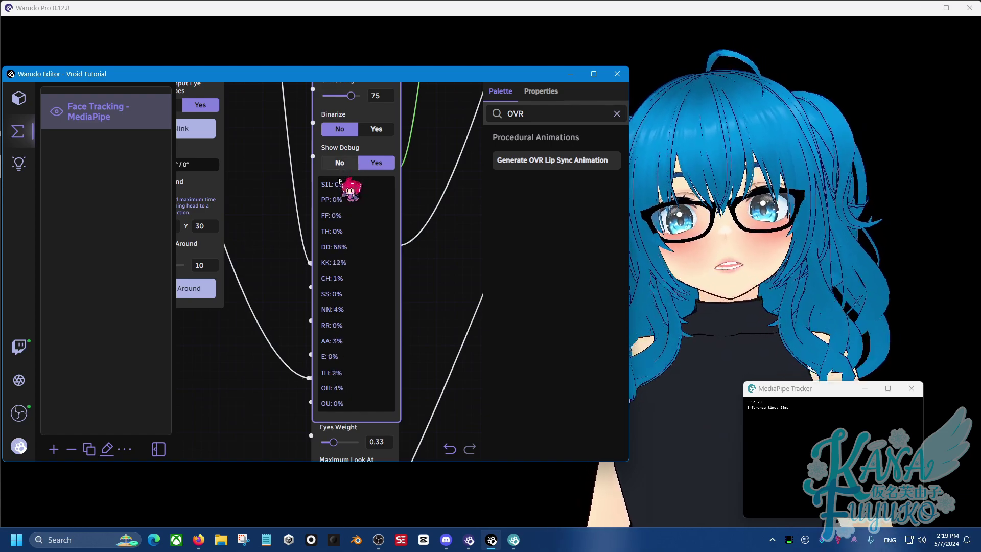
Turn off Show Debug on the OVR lip sync node and deselect the node.
{"action": "left_click", "coordinate": [339, 163]}
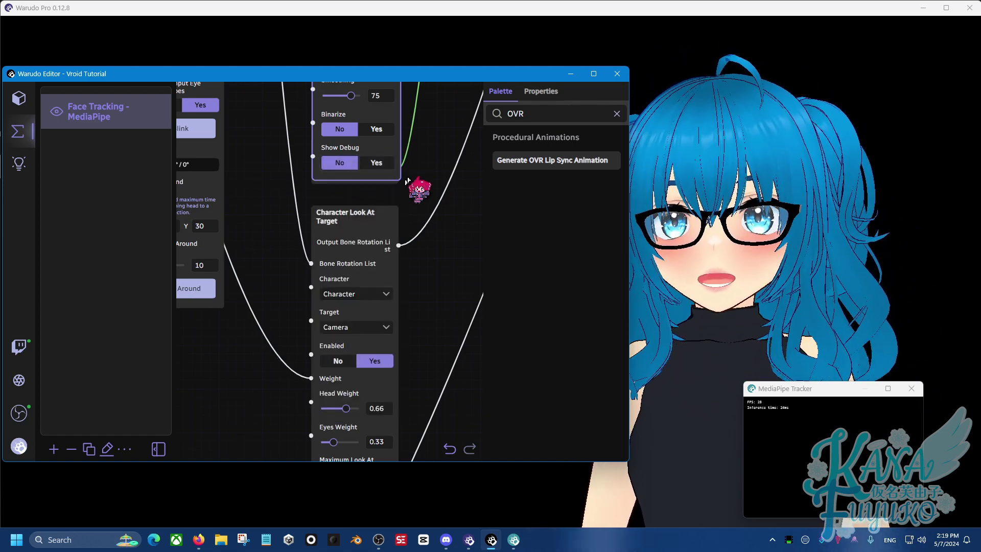
{"action": "scroll", "coordinate": [406, 181], "scroll_direction": "down", "scroll_amount": 2}
{"action": "left_click_drag", "start_coordinate": [433, 138], "coordinate": [391, 434]}
{"action": "scroll", "coordinate": [401, 304], "scroll_direction": "down", "scroll_amount": 1}
{"action": "left_click_drag", "start_coordinate": [407, 193], "coordinate": [426, 320]}
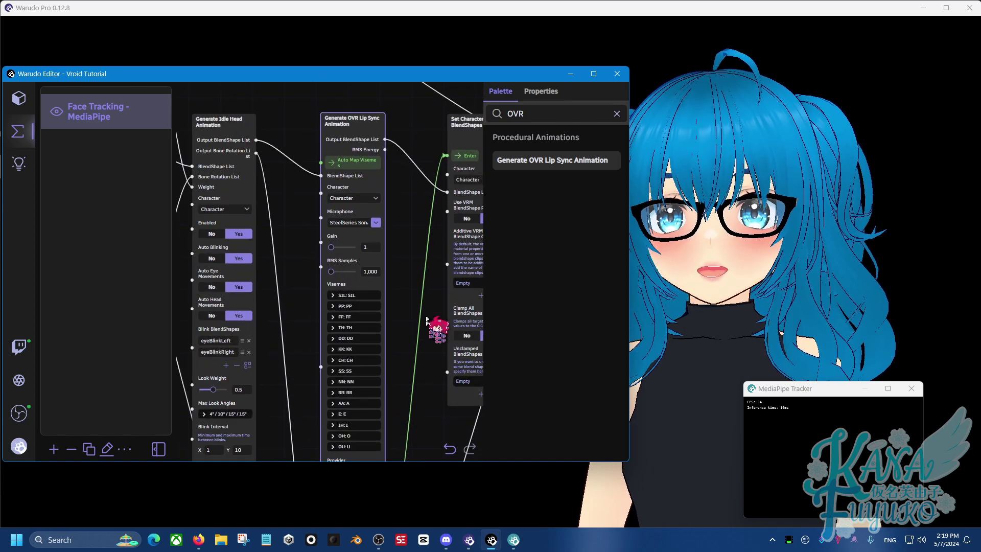
{"action": "left_click", "coordinate": [414, 222]}
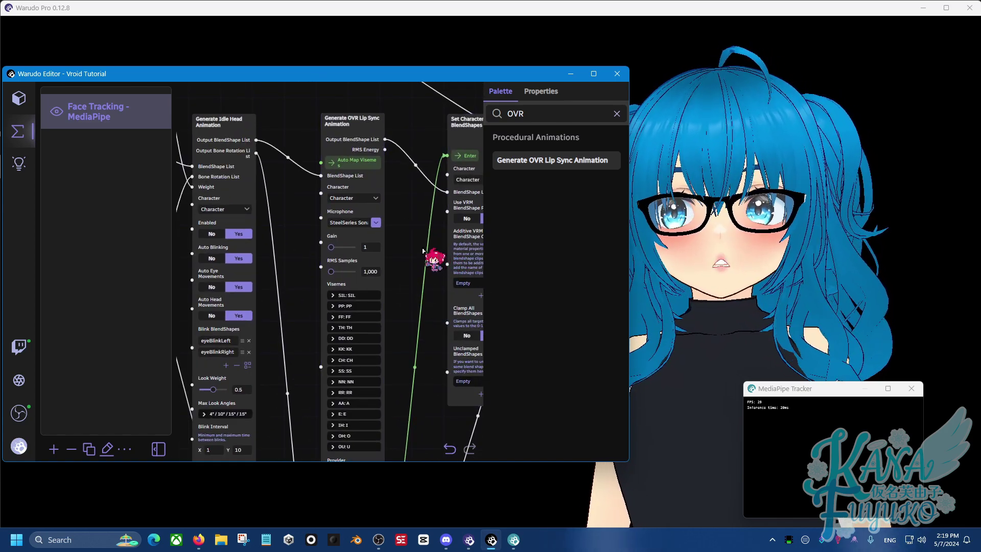
{"action": "scroll", "coordinate": [423, 250], "scroll_direction": "down", "scroll_amount": 3}
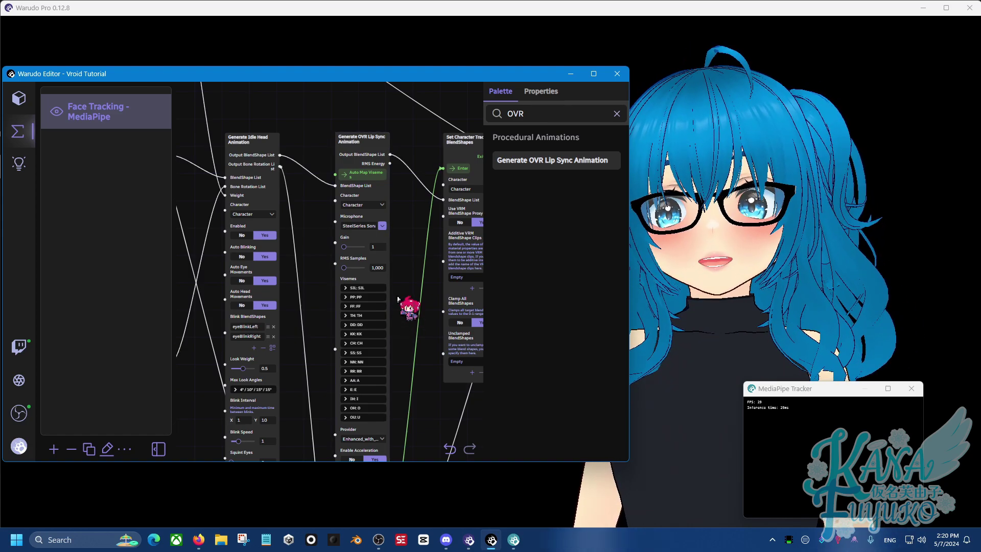
{"action": "scroll", "coordinate": [403, 286], "scroll_direction": "down", "scroll_amount": 3}
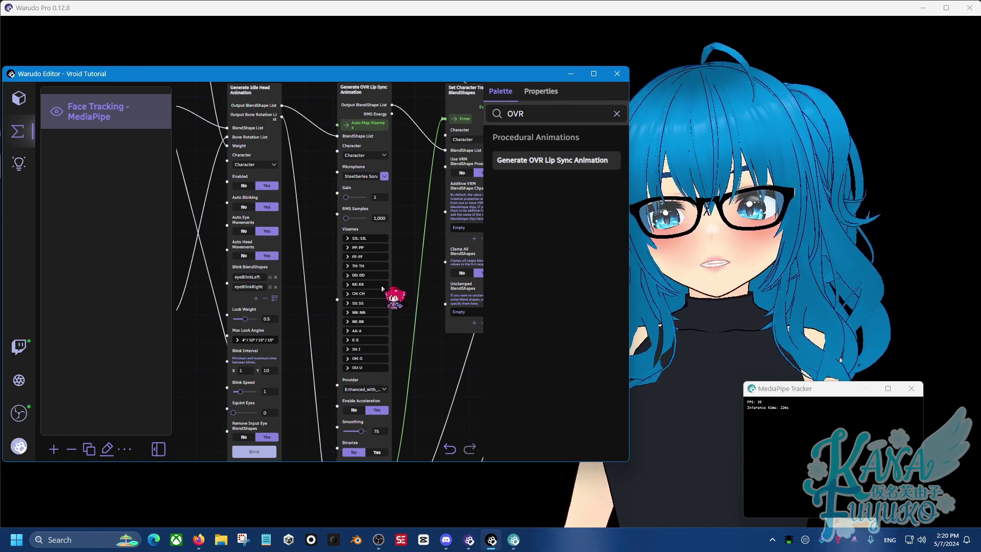
{"action": "scroll", "coordinate": [409, 388], "scroll_direction": "up", "scroll_amount": 2}
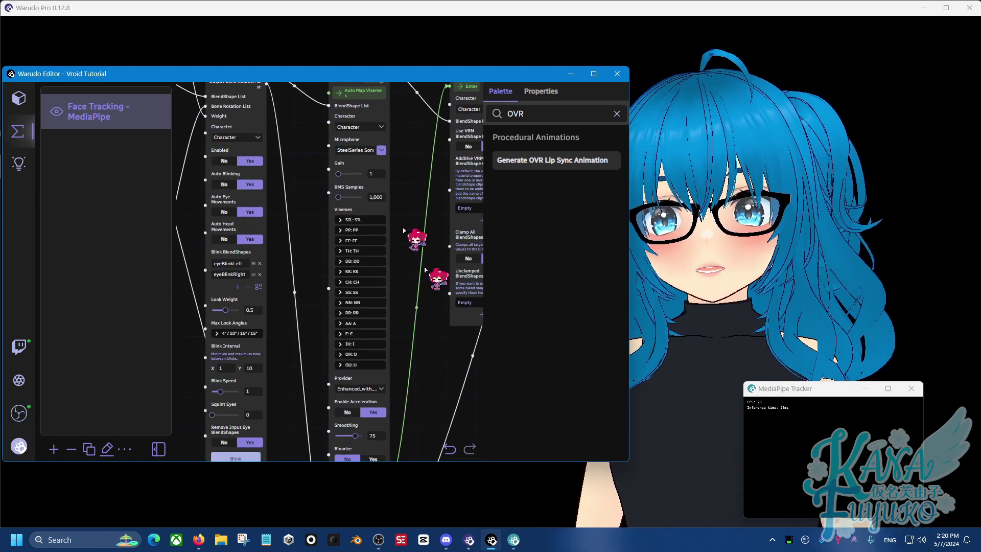
{"action": "left_click_drag", "start_coordinate": [401, 176], "coordinate": [403, 254]}
{"action": "scroll", "coordinate": [315, 276], "scroll_direction": "up", "scroll_amount": 1}
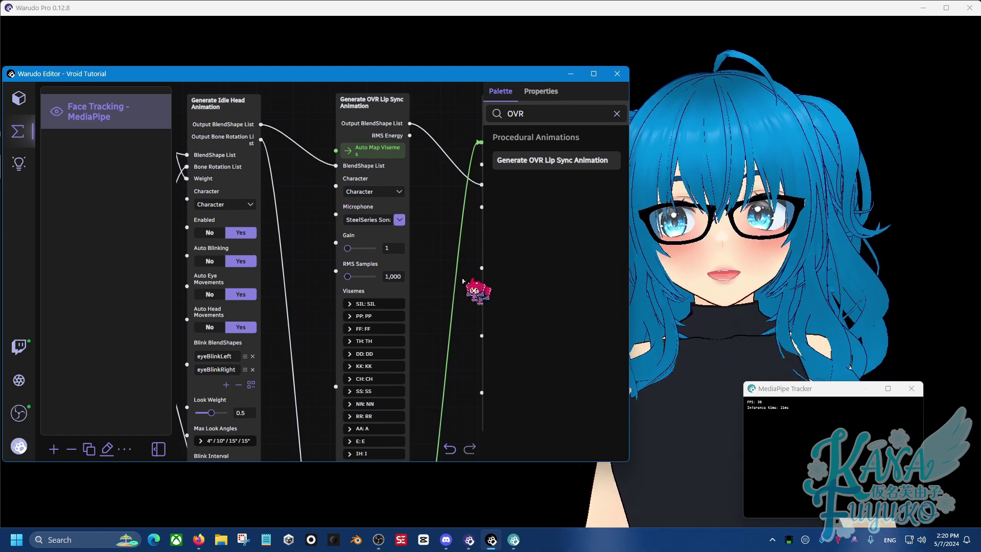
{"action": "left_click", "coordinate": [391, 249]}
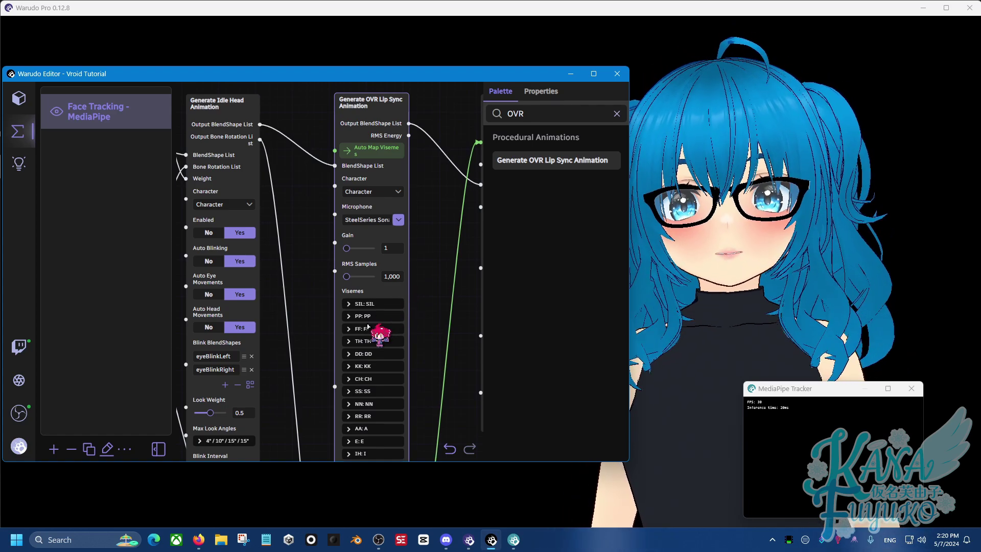
Open the BlendShapes mapping configuration in the MediaPipe Tracker asset's face tracking settings.
{"action": "left_click", "coordinate": [24, 108]}
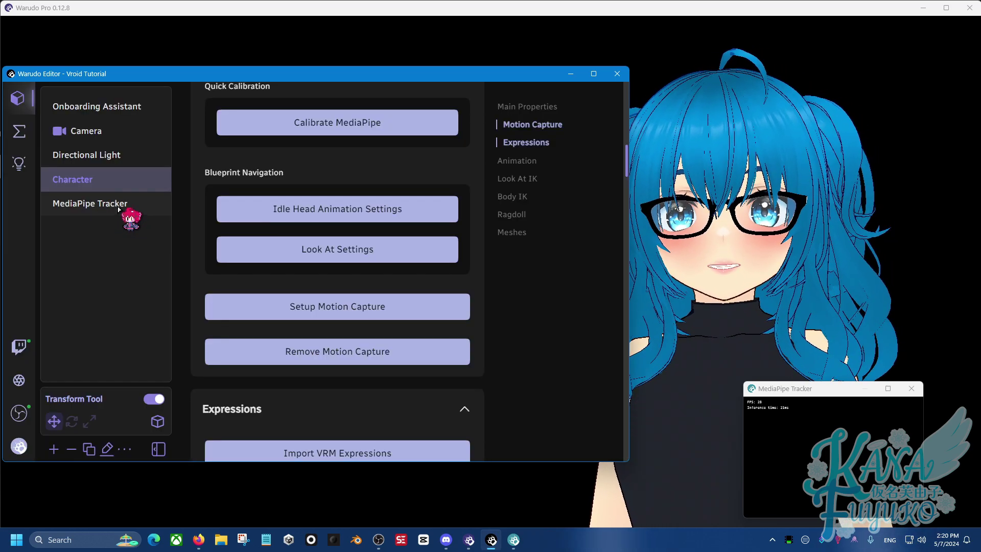
{"action": "left_click", "coordinate": [118, 209]}
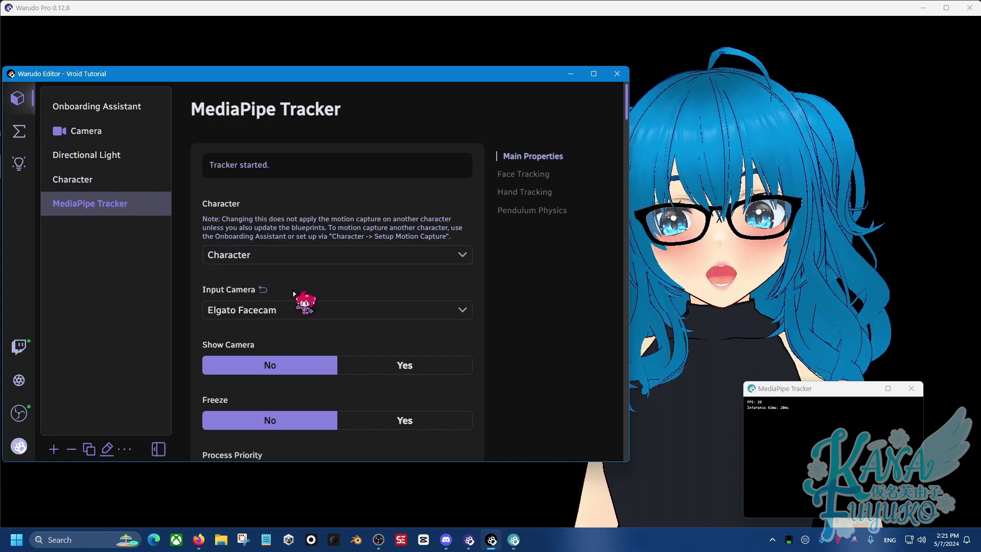
{"action": "scroll", "coordinate": [294, 293], "scroll_direction": "down", "scroll_amount": 1}
{"action": "scroll", "coordinate": [286, 289], "scroll_direction": "down", "scroll_amount": 8}
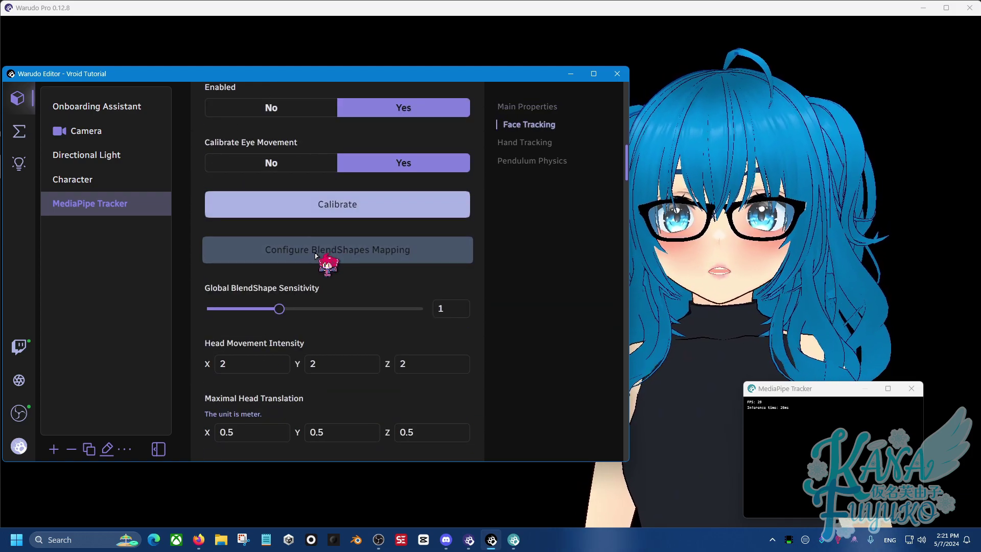
{"action": "left_click", "coordinate": [315, 256]}
Examine the eyeBlinkLeft input range in the BlendShapes mapping and close the configuration without changing it.
{"action": "left_click", "coordinate": [276, 201]}
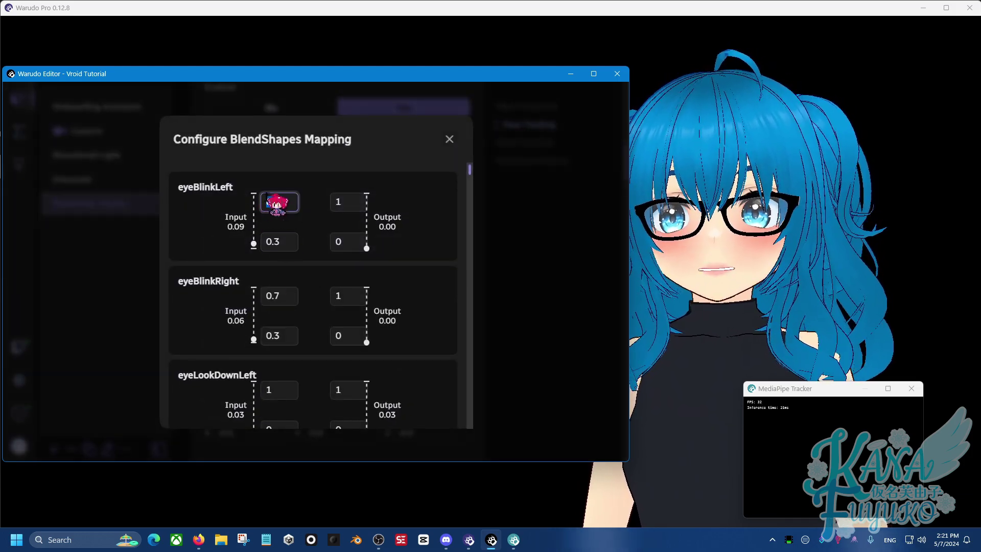
{"action": "left_click_drag", "start_coordinate": [269, 200], "coordinate": [248, 205]}
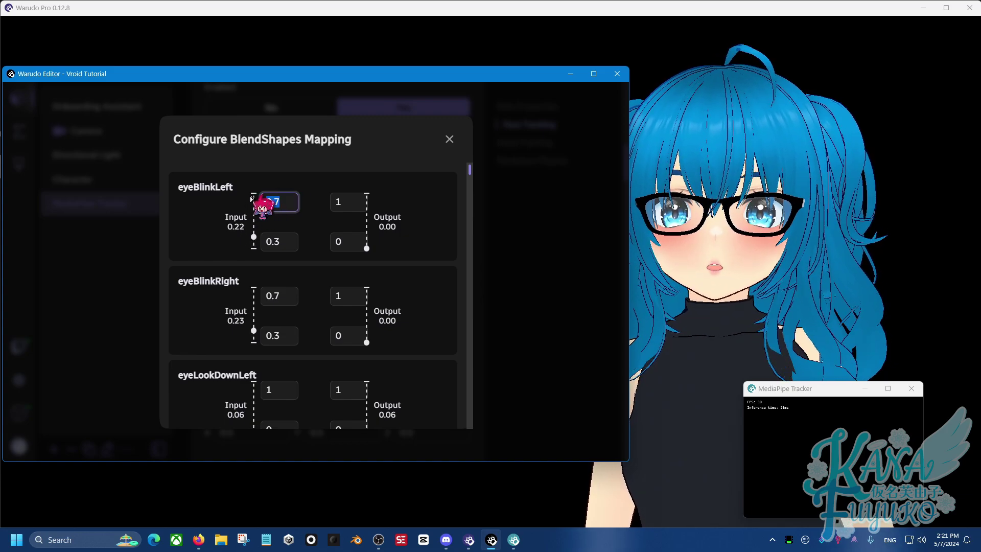
{"action": "left_click", "coordinate": [282, 201]}
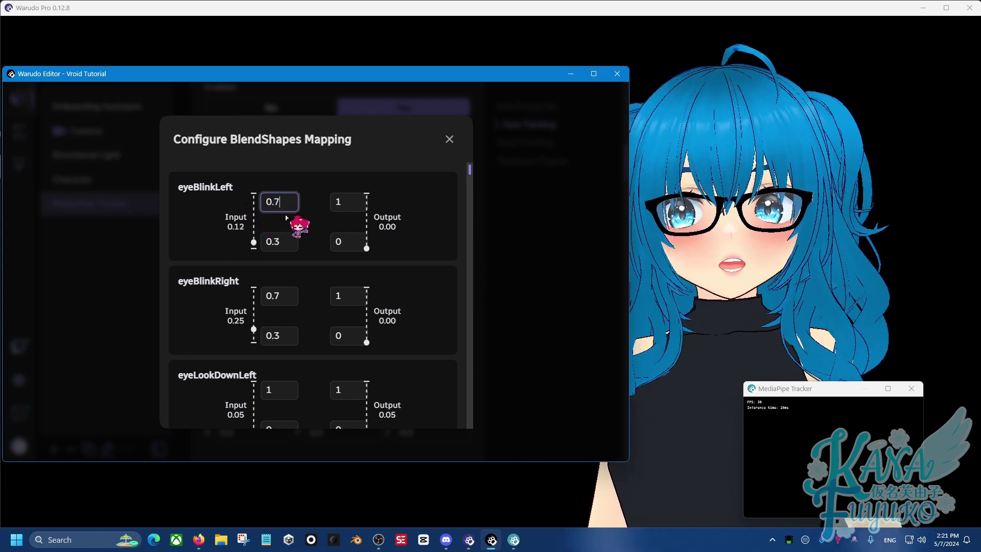
{"action": "left_click_drag", "start_coordinate": [284, 204], "coordinate": [308, 230]}
{"action": "left_click", "coordinate": [313, 210]}
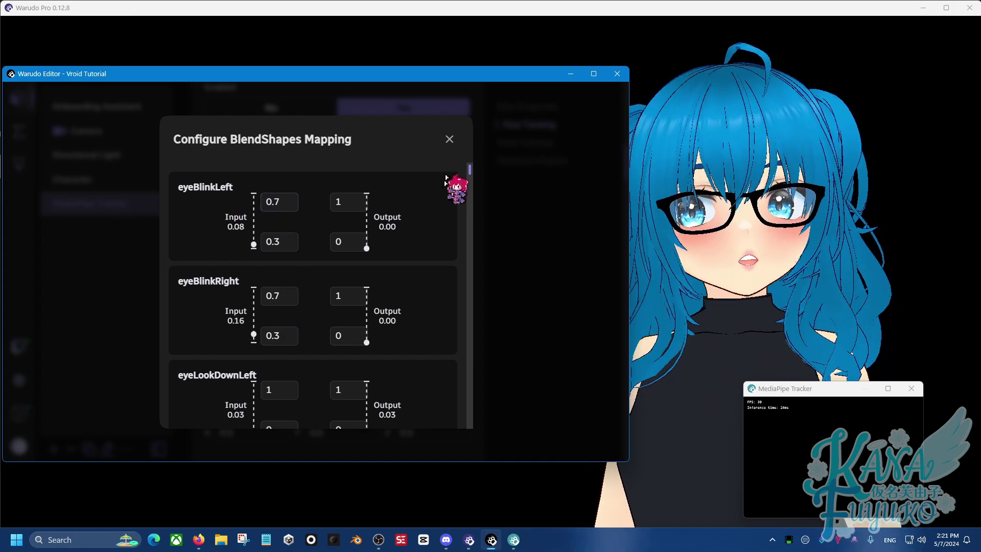
{"action": "left_click", "coordinate": [451, 139]}
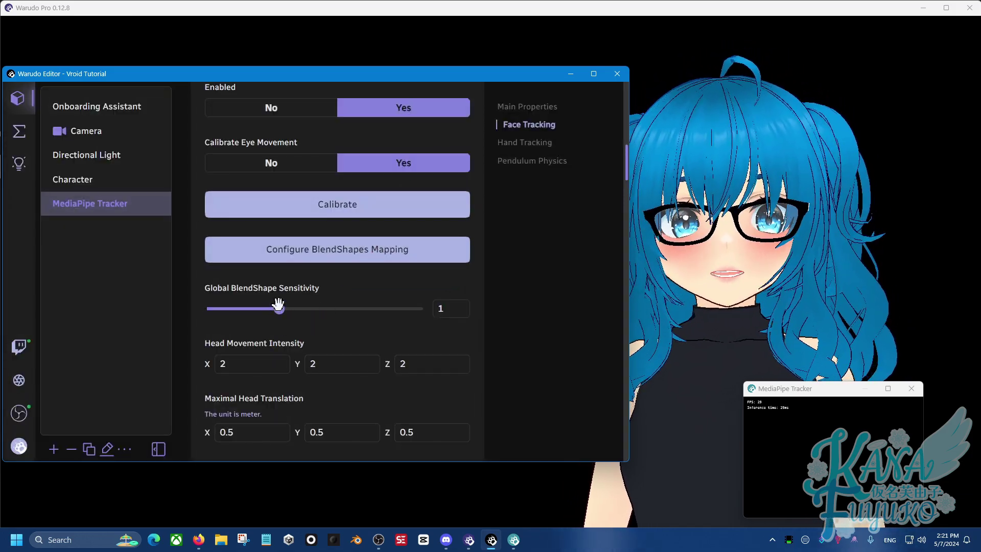
Try a Global BlendShape Sensitivity of 1.06, reset it to the default, and return to the face tracking blueprint.
{"action": "left_click_drag", "start_coordinate": [270, 301], "coordinate": [296, 328]}
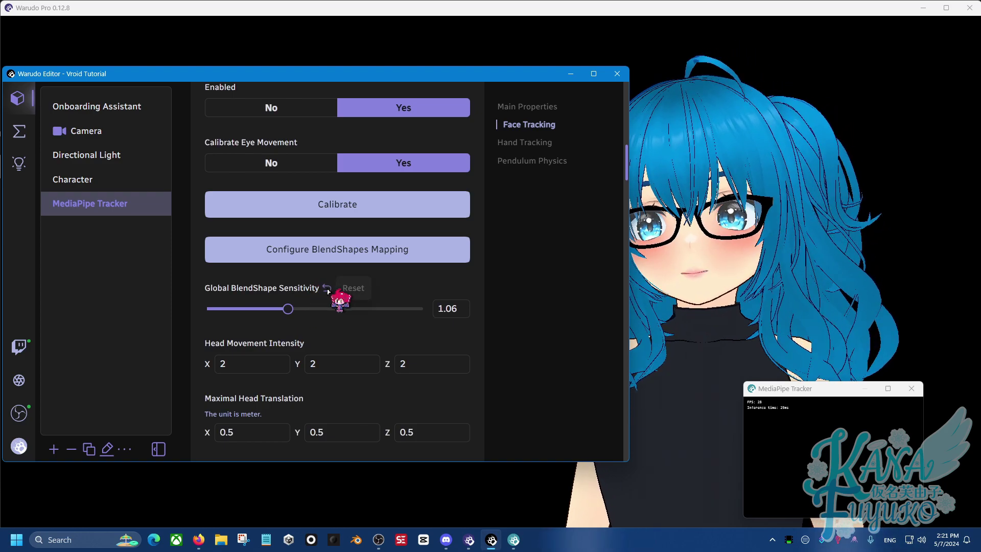
{"action": "left_click", "coordinate": [327, 288]}
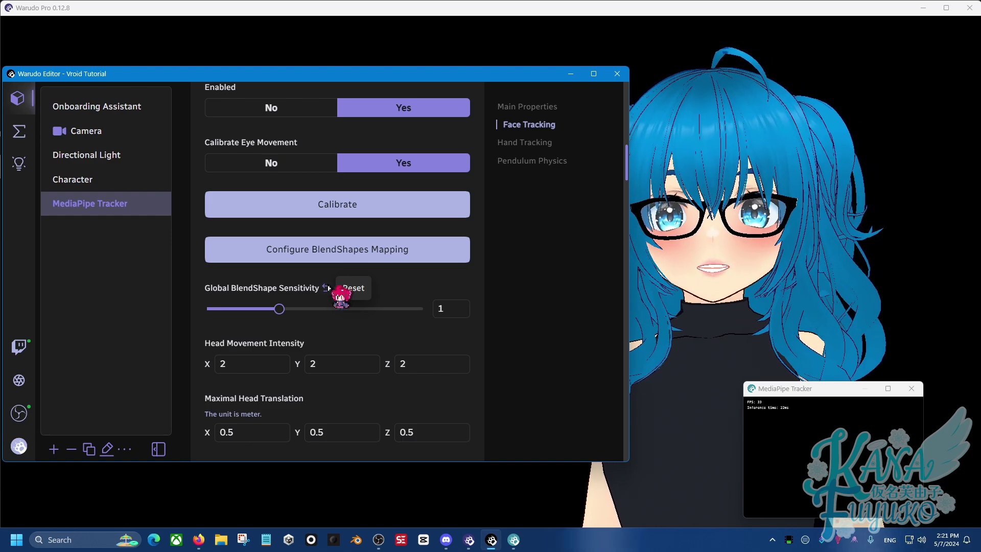
{"action": "left_click", "coordinate": [19, 131]}
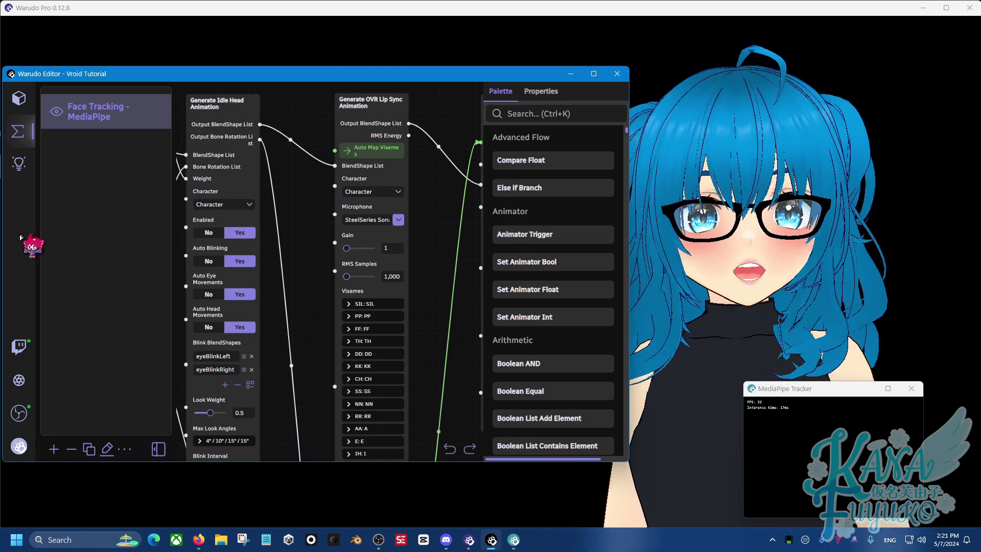